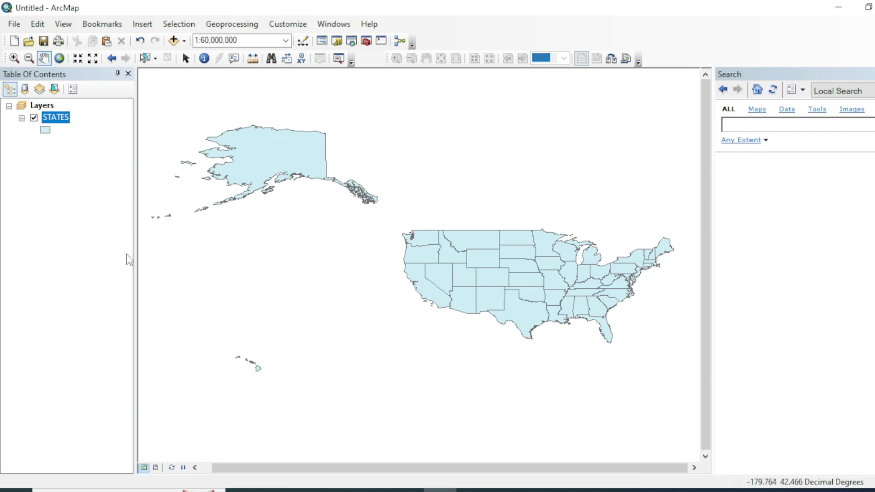
Inspect the POP1999 population column in the STATES attribute table, then close it
{"action": "left_click", "coordinate": [58, 187]}
{"action": "left_click_drag", "start_coordinate": [374, 243], "coordinate": [366, 237]}
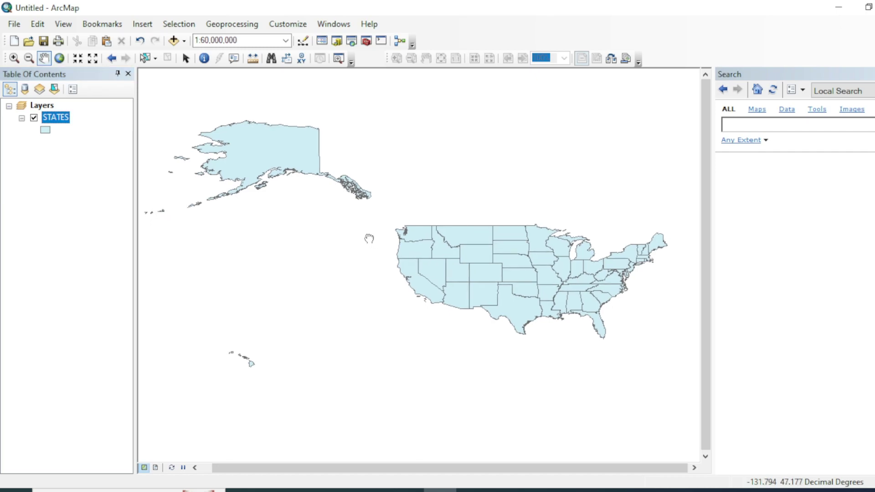
{"action": "right_click", "coordinate": [51, 117]}
{"action": "left_click", "coordinate": [128, 153]}
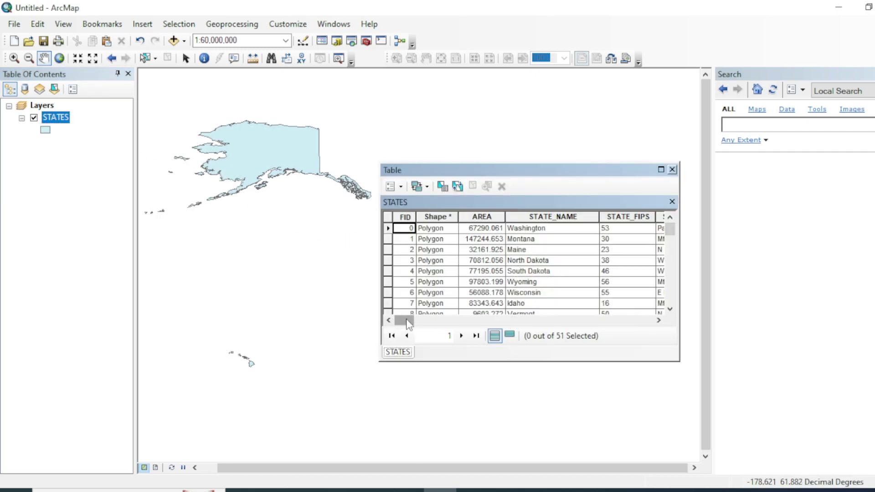
{"action": "left_click_drag", "start_coordinate": [406, 321], "coordinate": [445, 273]}
{"action": "left_click", "coordinate": [415, 216]}
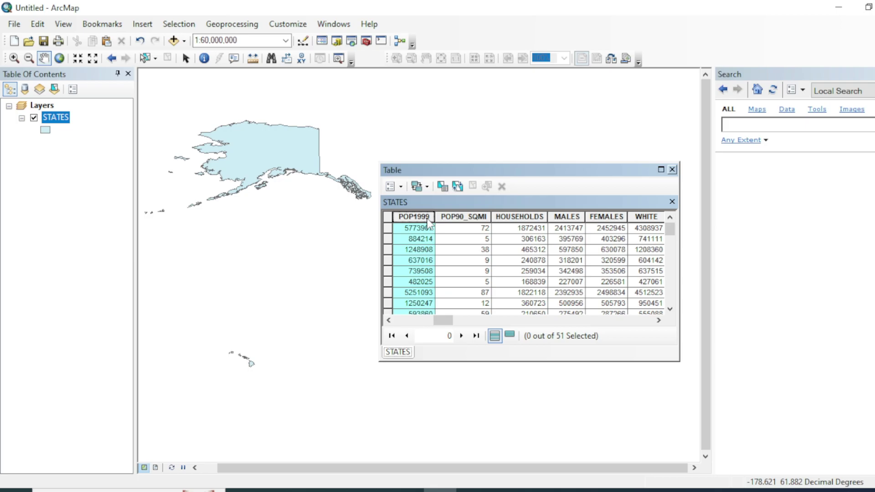
{"action": "left_click", "coordinate": [672, 202]}
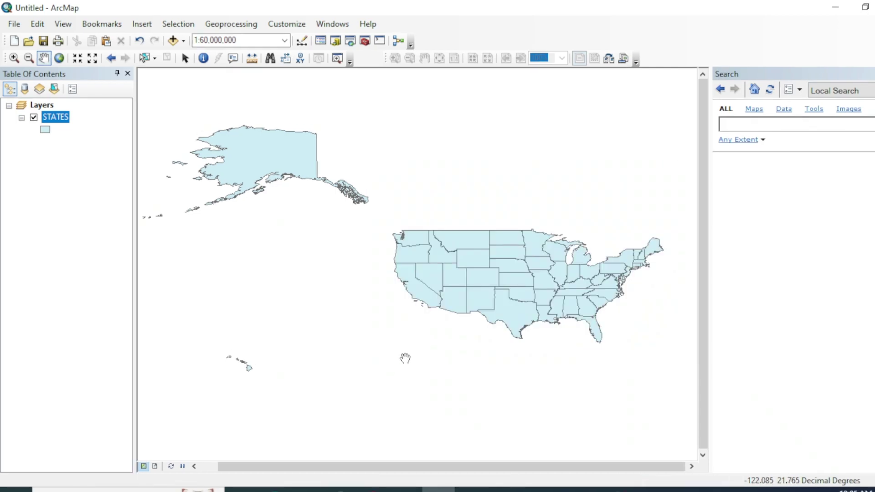
{"action": "left_click_drag", "start_coordinate": [418, 313], "coordinate": [408, 318]}
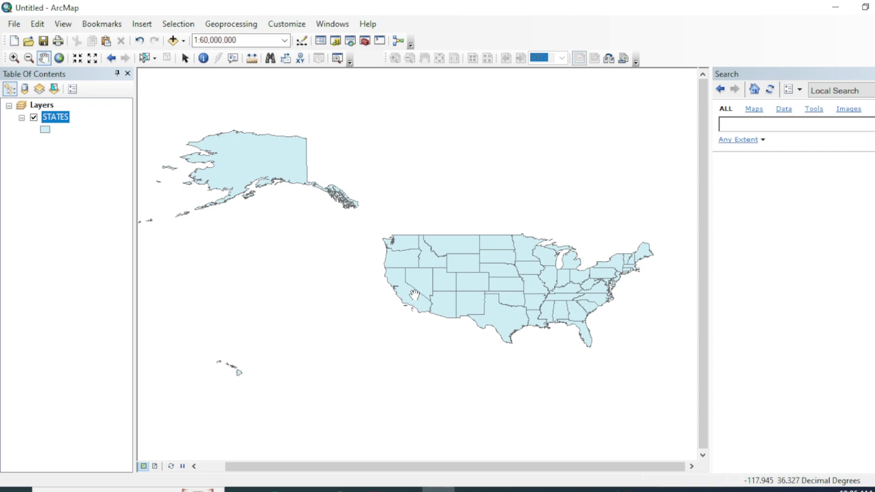
{"action": "left_click_drag", "start_coordinate": [421, 288], "coordinate": [425, 284]}
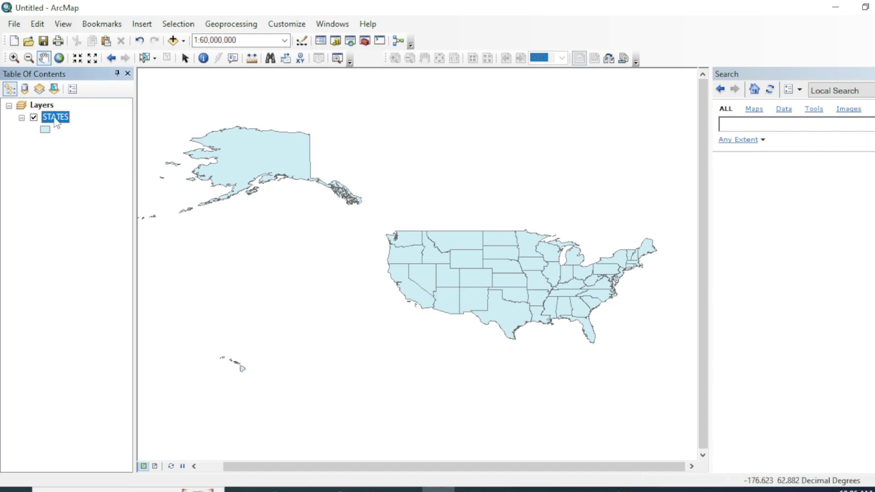
Symbolise STATES with graduated colours on POP1999 using five classes
{"action": "right_click", "coordinate": [54, 118]}
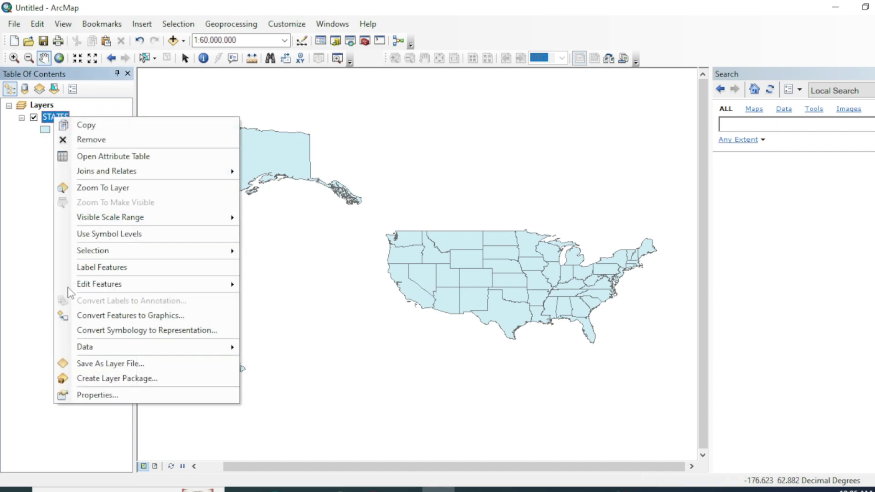
{"action": "left_click", "coordinate": [96, 395]}
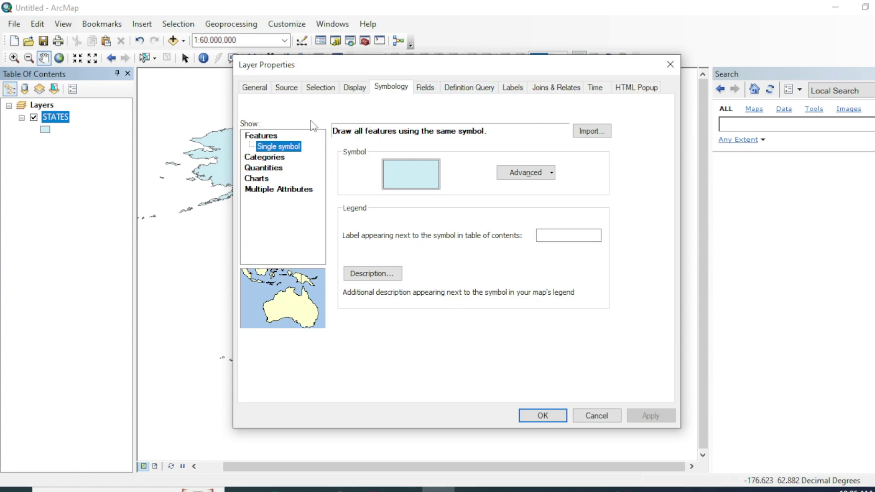
{"action": "left_click", "coordinate": [366, 87]}
{"action": "left_click", "coordinate": [381, 88]}
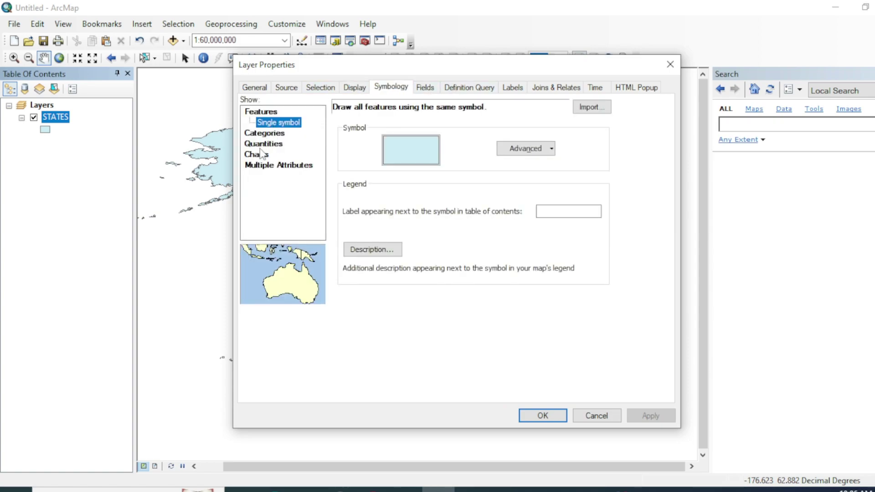
{"action": "left_click", "coordinate": [269, 144]}
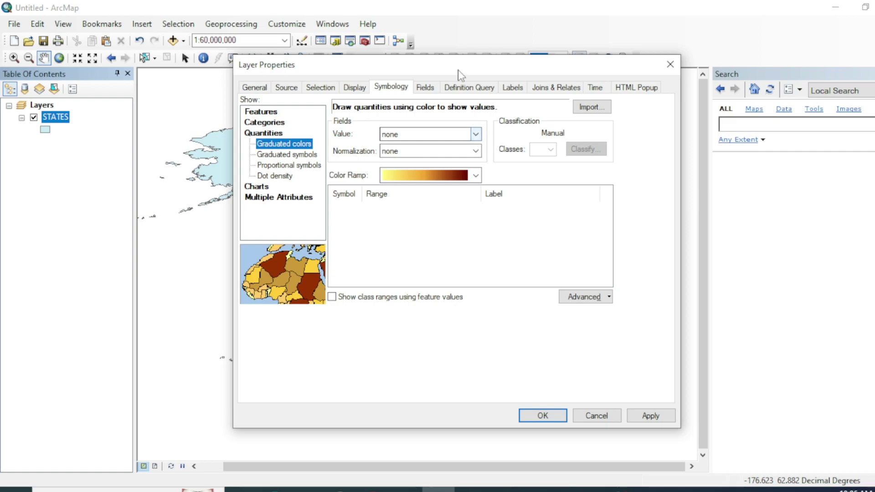
{"action": "left_click_drag", "start_coordinate": [458, 69], "coordinate": [594, 66]}
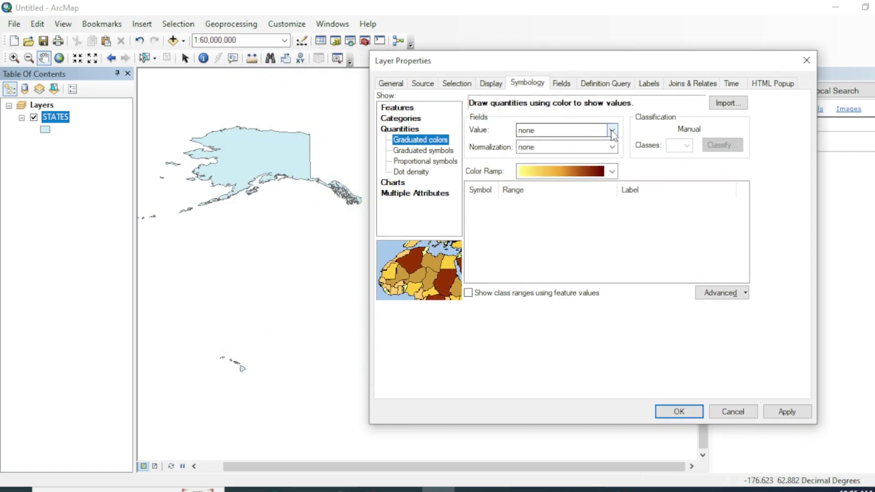
{"action": "left_click", "coordinate": [610, 131]}
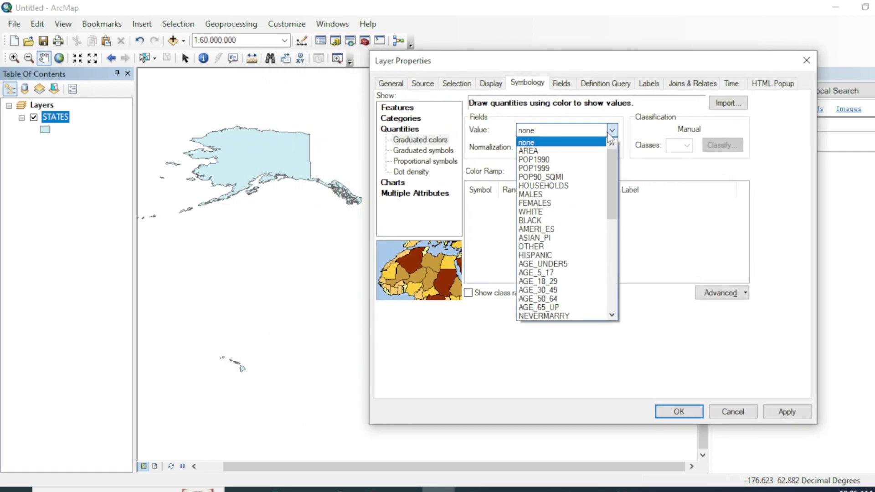
{"action": "left_click", "coordinate": [551, 168]}
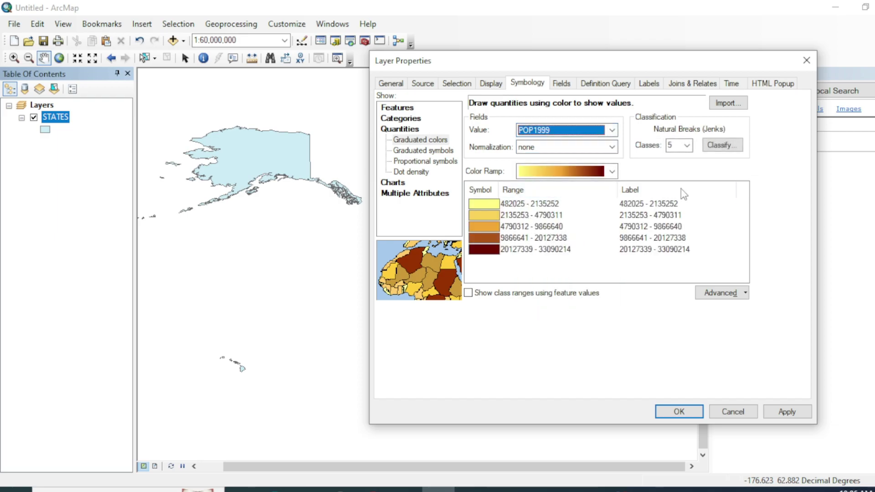
{"action": "left_click", "coordinate": [687, 146]}
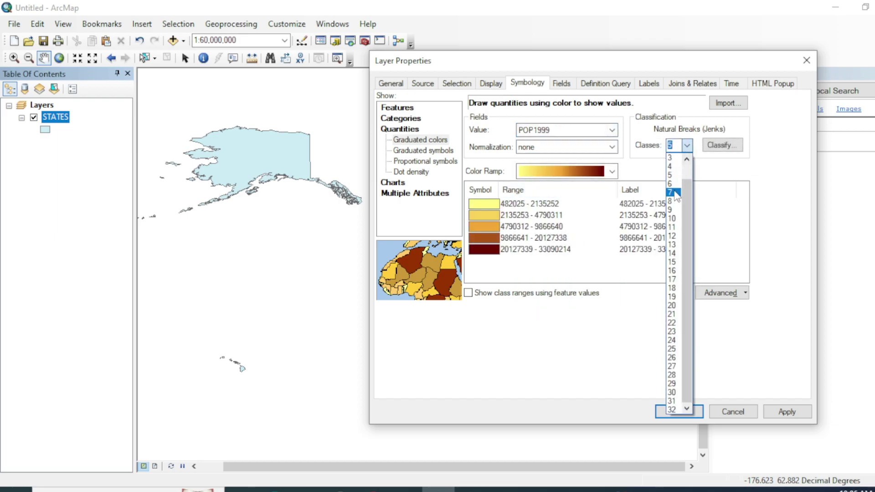
{"action": "left_click", "coordinate": [672, 175]}
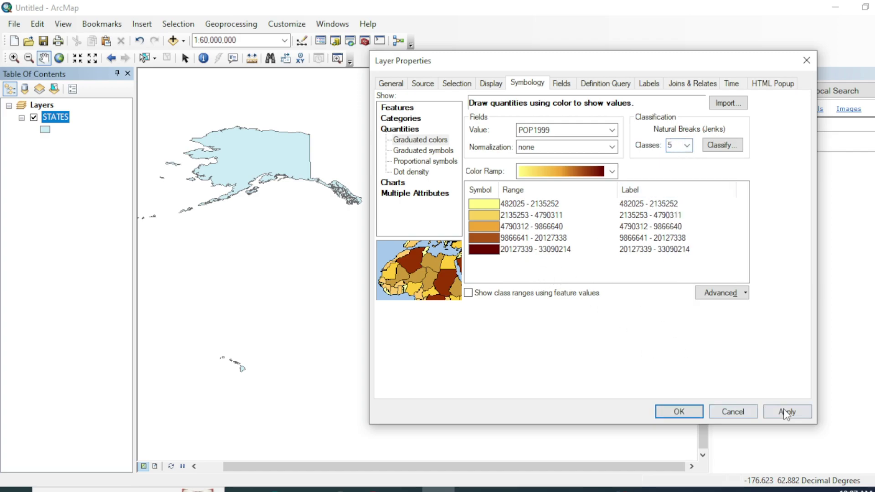
{"action": "left_click", "coordinate": [679, 412]}
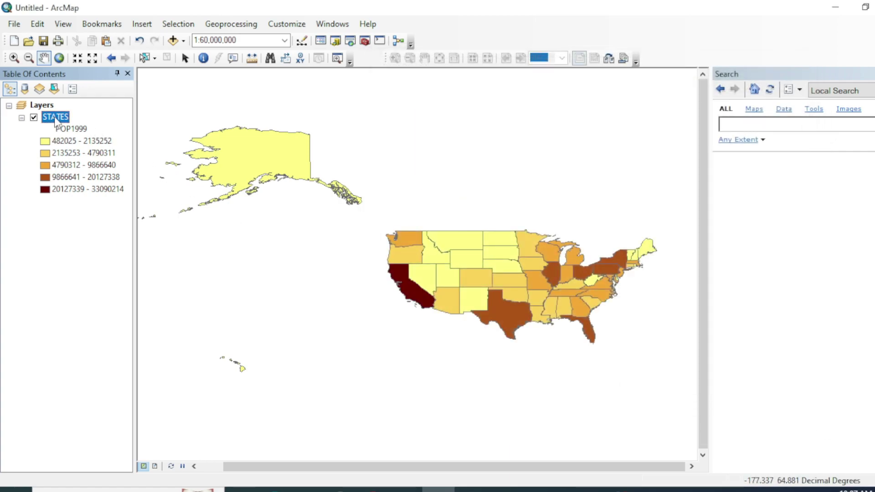
{"action": "left_click_drag", "start_coordinate": [361, 260], "coordinate": [365, 238]}
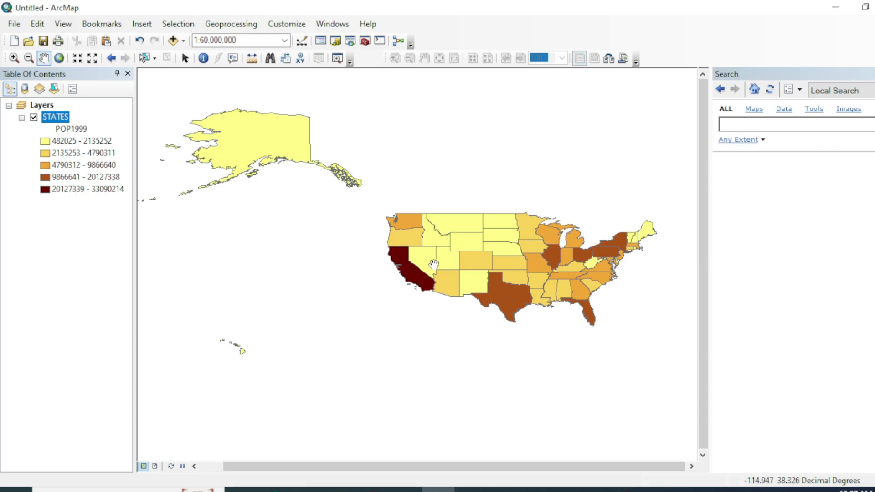
{"action": "left_click_drag", "start_coordinate": [434, 264], "coordinate": [403, 264]}
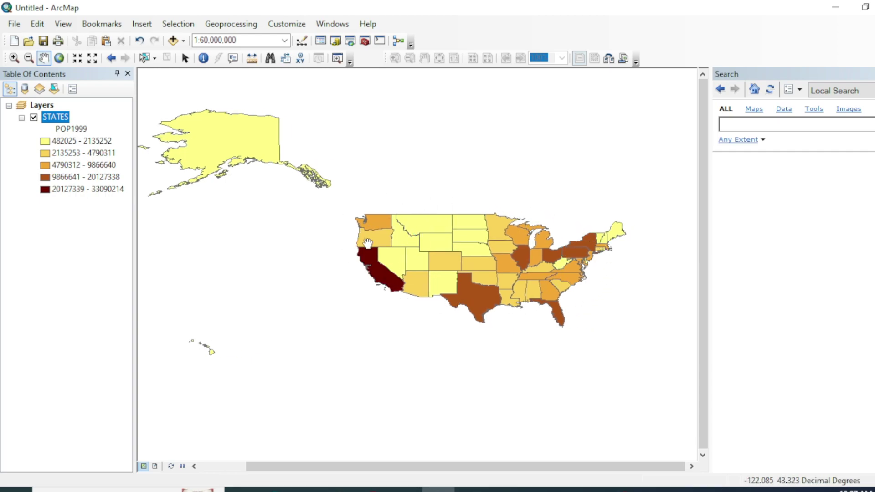
{"action": "left_click_drag", "start_coordinate": [228, 192], "coordinate": [238, 181]}
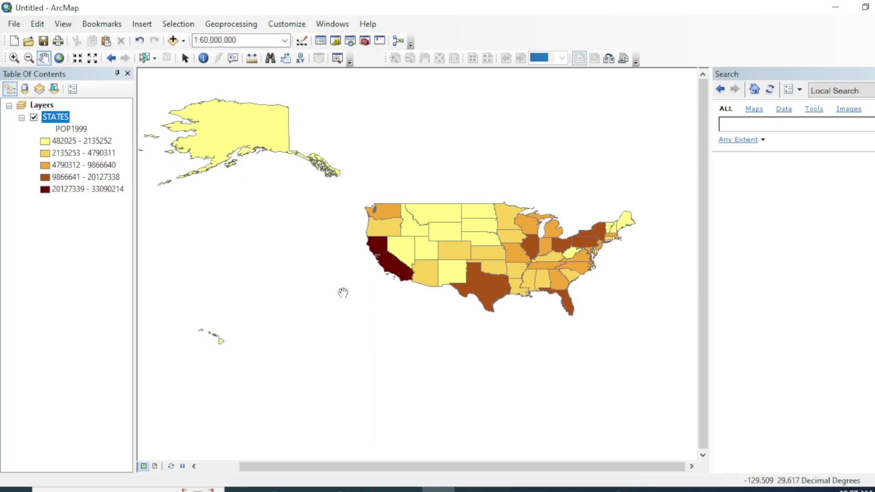
{"action": "left_click_drag", "start_coordinate": [342, 293], "coordinate": [328, 302]}
{"action": "left_click_drag", "start_coordinate": [218, 226], "coordinate": [231, 224]}
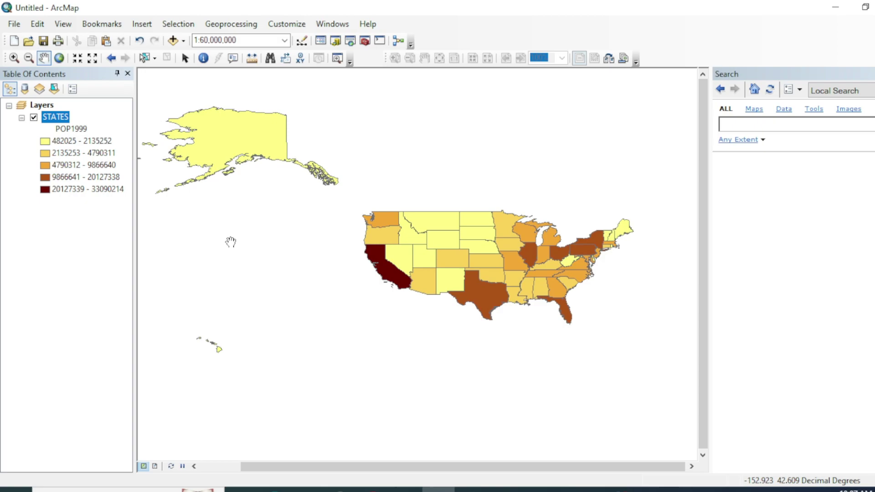
{"action": "right_click", "coordinate": [61, 119]}
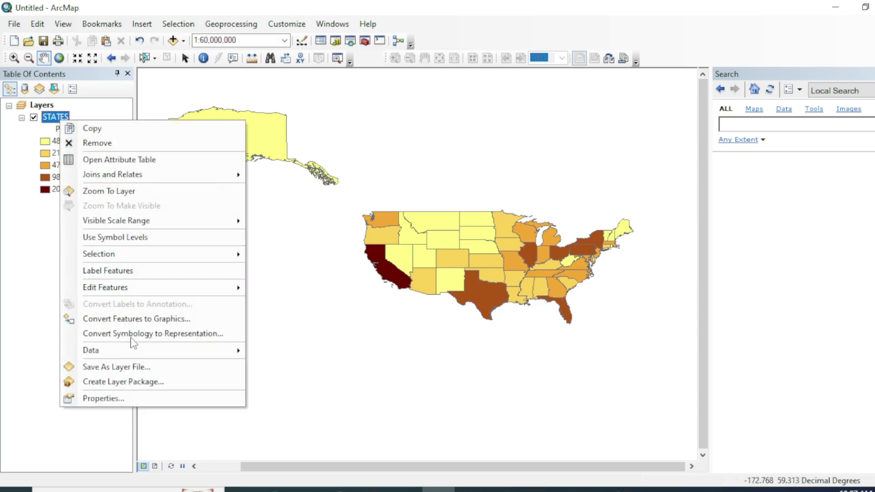
{"action": "left_click", "coordinate": [125, 394]}
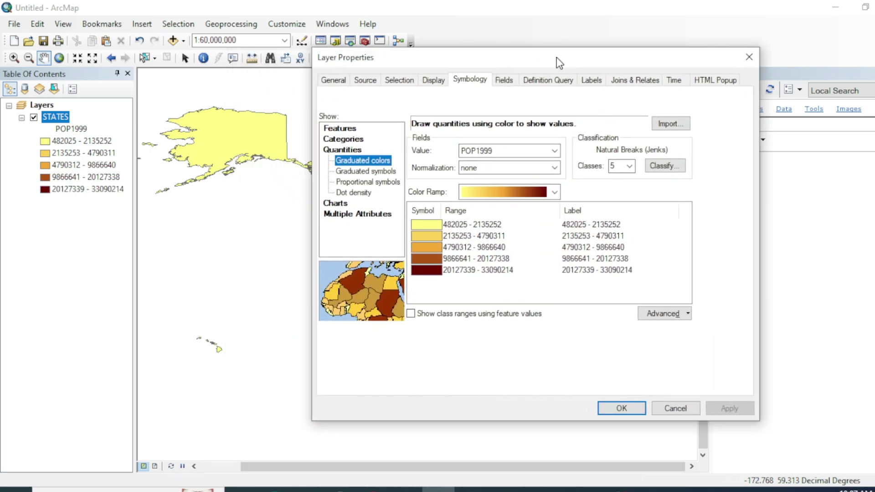
{"action": "left_click_drag", "start_coordinate": [560, 62], "coordinate": [615, 65]}
{"action": "left_click", "coordinate": [684, 168]}
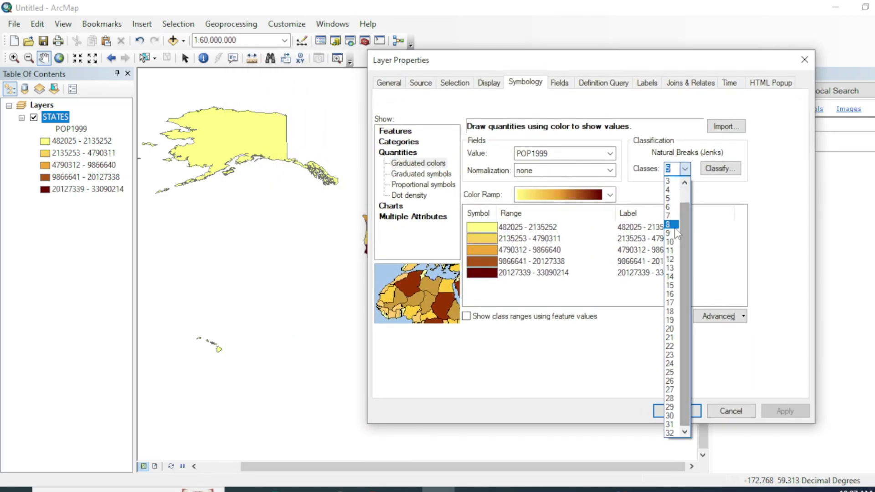
{"action": "left_click", "coordinate": [676, 228]}
{"action": "left_click", "coordinate": [674, 410]}
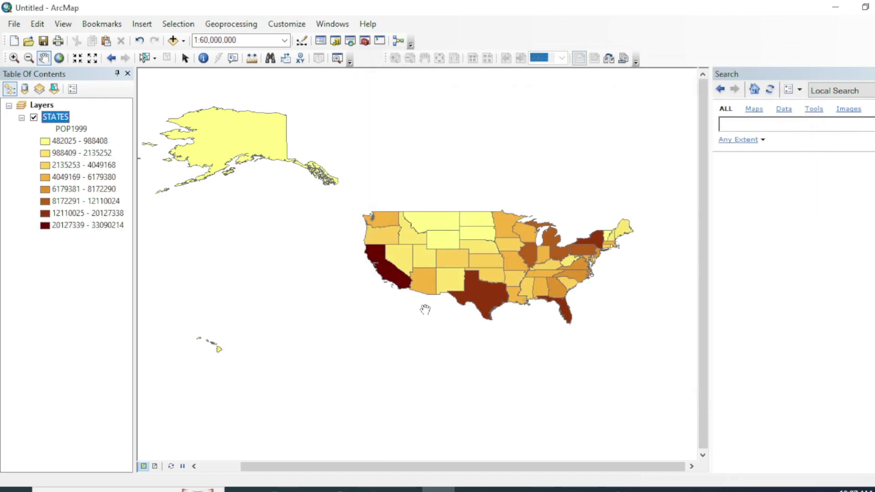
{"action": "right_click", "coordinate": [64, 118]}
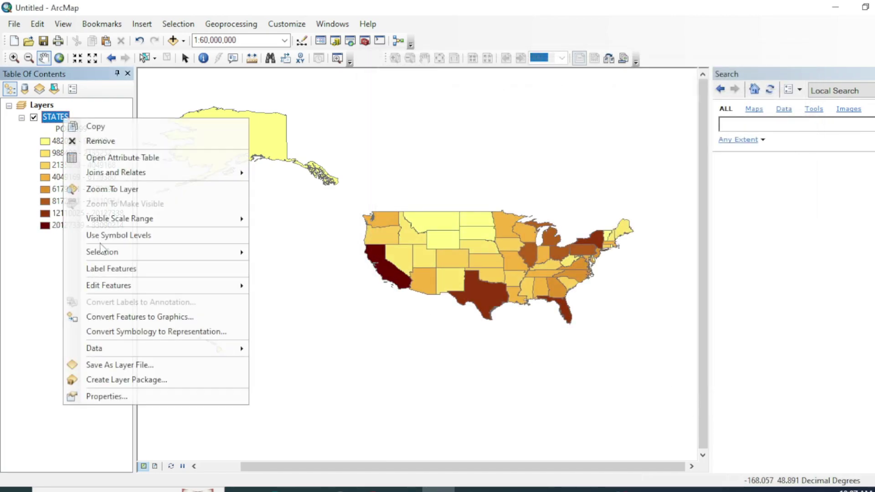
{"action": "left_click", "coordinate": [122, 396]}
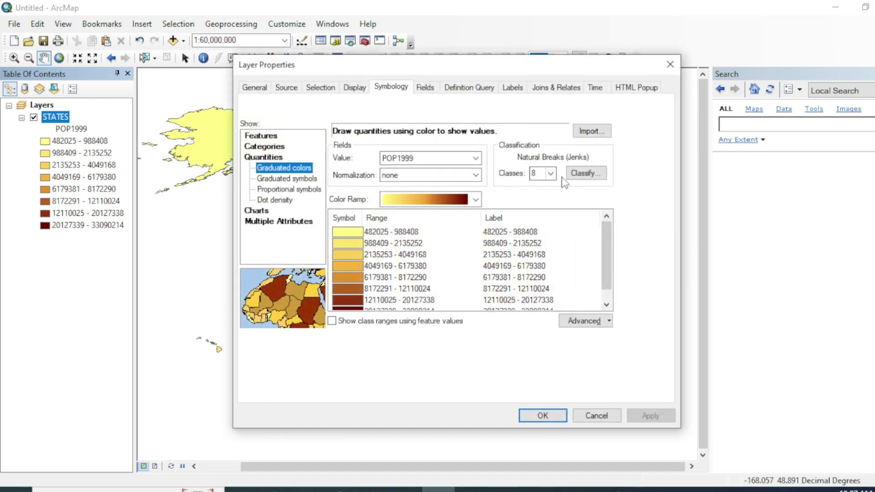
{"action": "left_click", "coordinate": [541, 173]}
{"action": "left_click", "coordinate": [535, 203]}
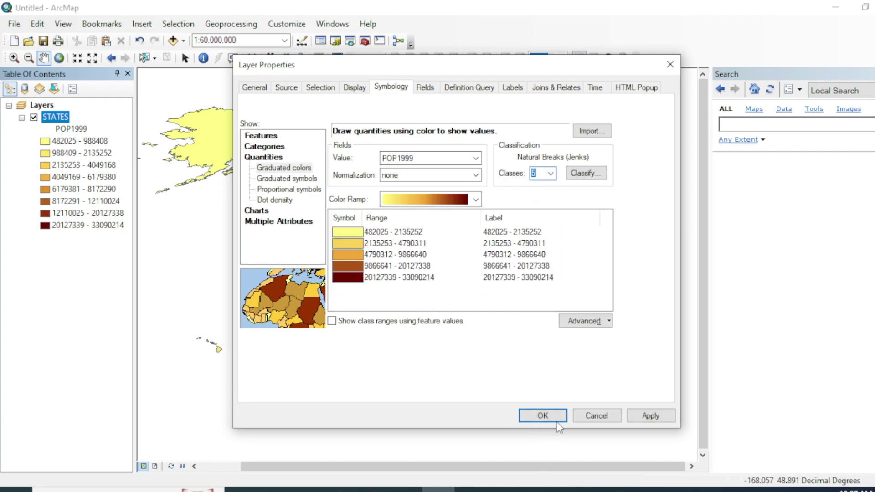
{"action": "left_click", "coordinate": [539, 414]}
Reopen and then close the STATES attribute table
{"action": "right_click", "coordinate": [55, 117]}
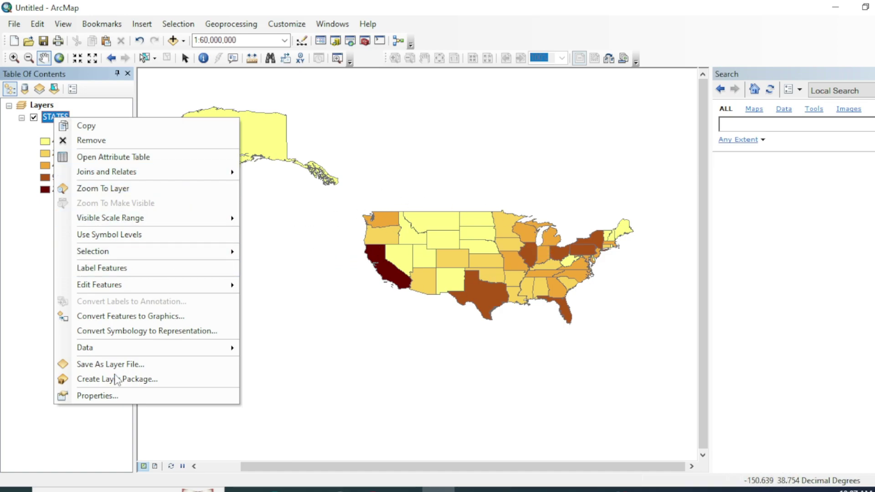
{"action": "left_click", "coordinate": [124, 156]}
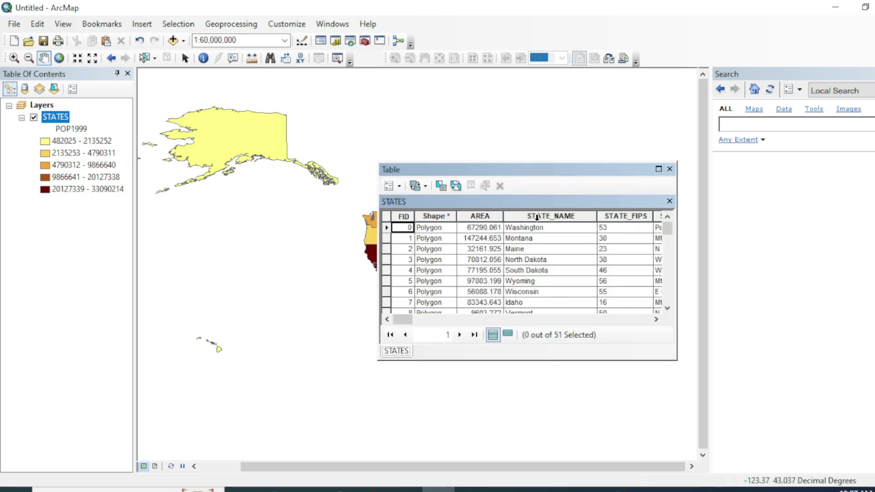
{"action": "left_click", "coordinate": [670, 169]}
Turn on STATES labels using the STATE_NAME field at font size 7
{"action": "right_click", "coordinate": [54, 118]}
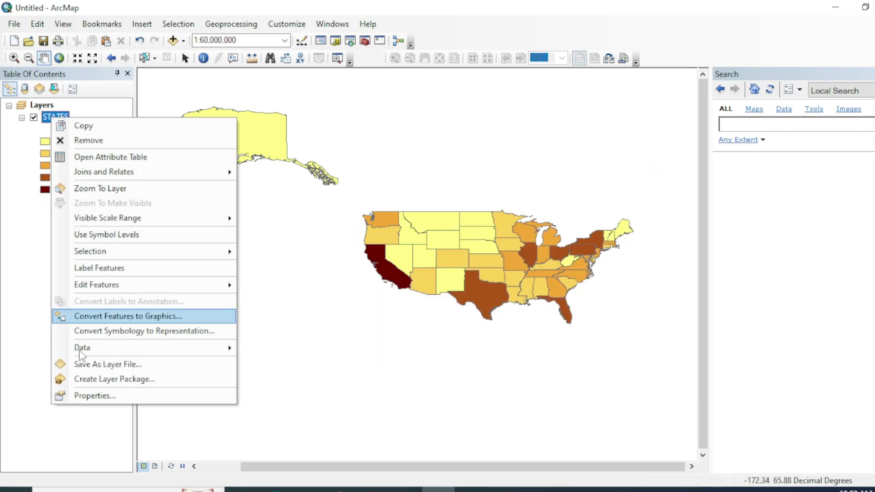
{"action": "left_click", "coordinate": [96, 400]}
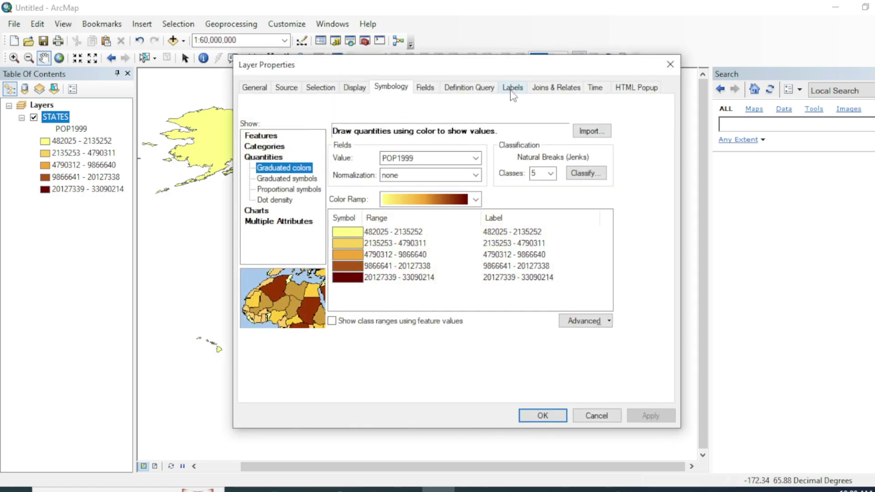
{"action": "left_click", "coordinate": [512, 87]}
{"action": "left_click", "coordinate": [504, 194]}
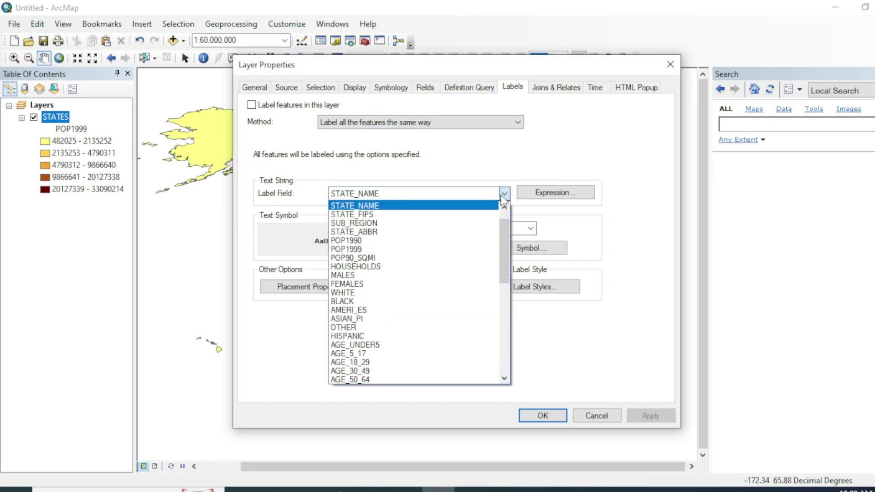
{"action": "left_click", "coordinate": [381, 205]}
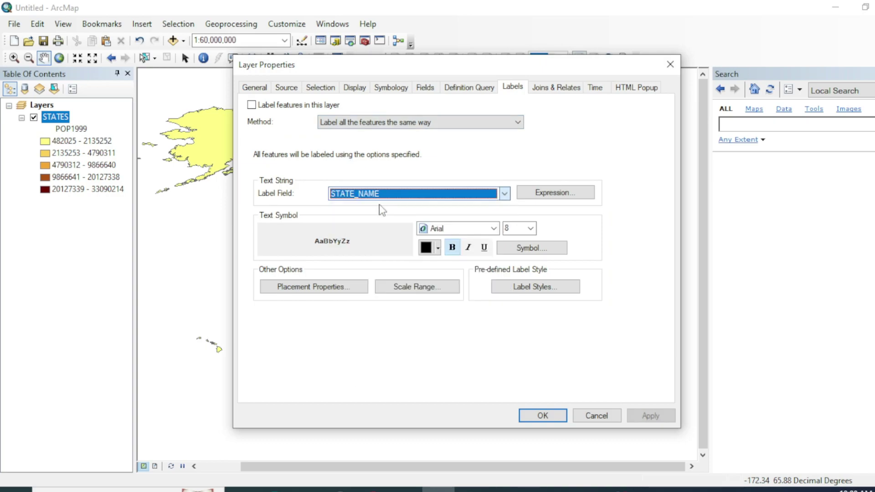
{"action": "left_click", "coordinate": [258, 105]}
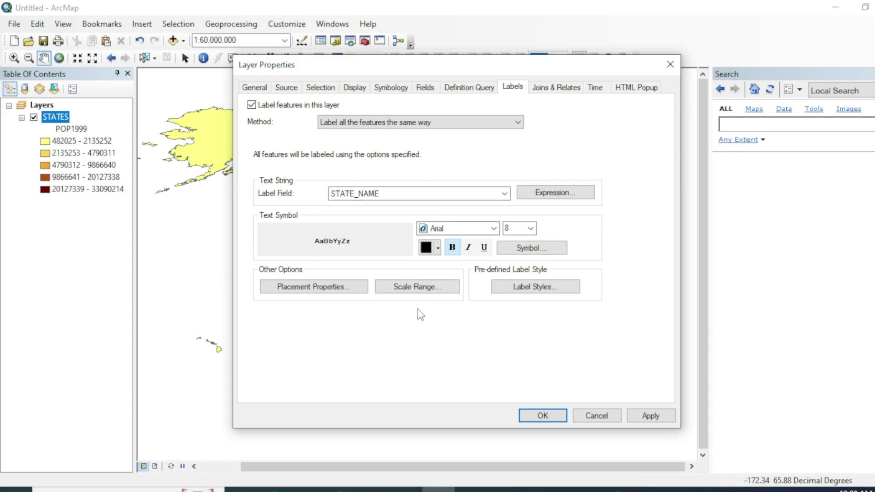
{"action": "left_click", "coordinate": [531, 229]}
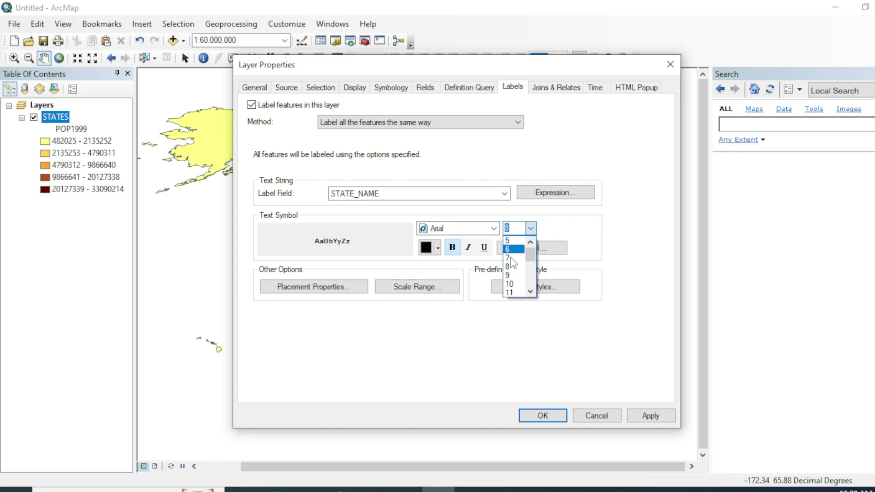
{"action": "left_click", "coordinate": [513, 258]}
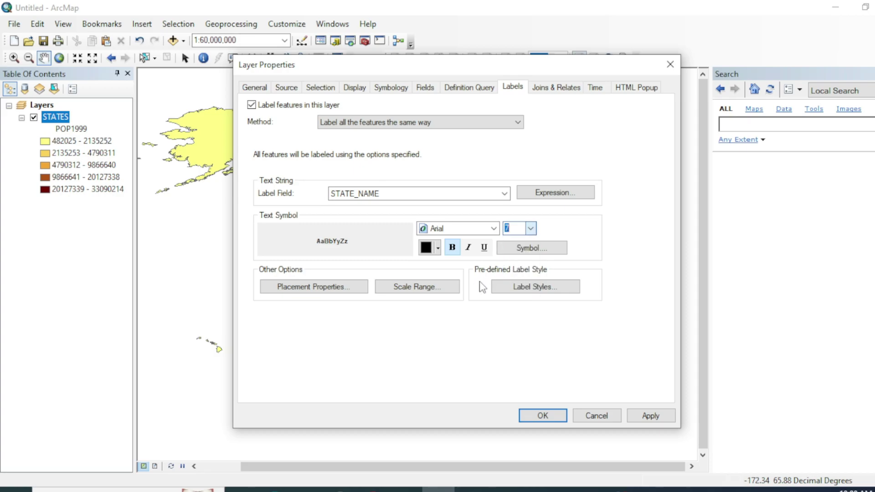
{"action": "left_click", "coordinate": [550, 417]}
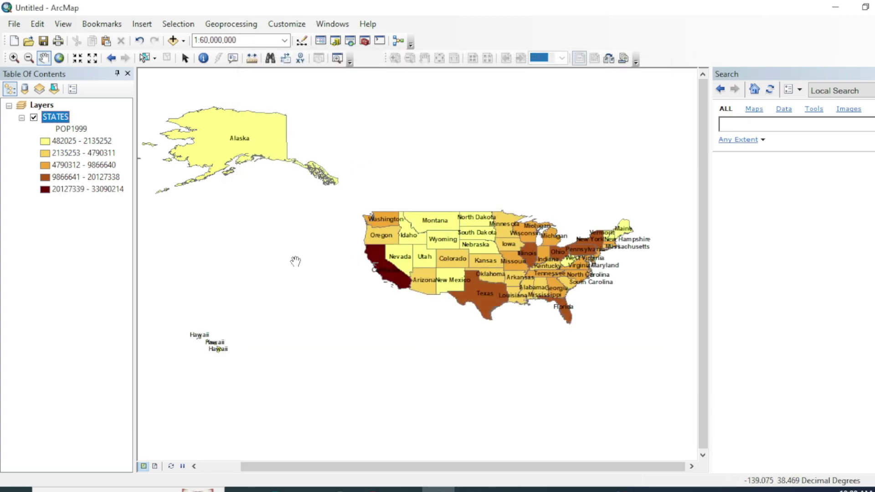
{"action": "left_click", "coordinate": [110, 213]}
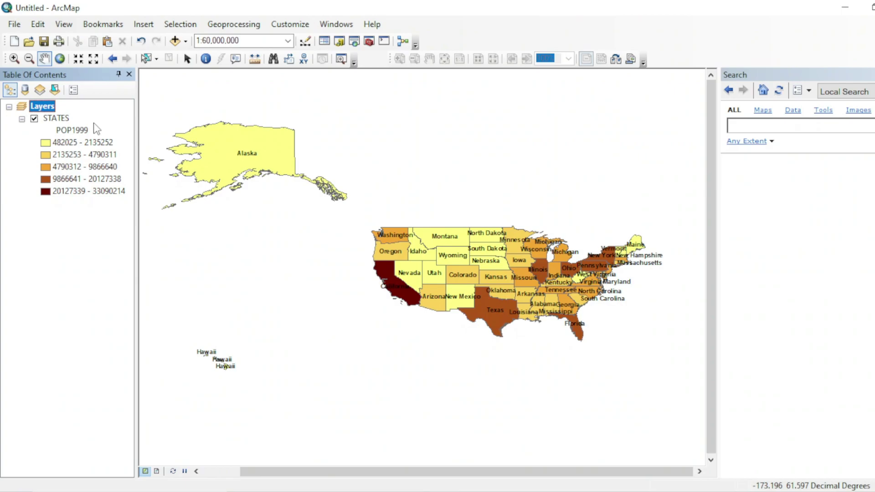
{"action": "right_click", "coordinate": [51, 108]}
{"action": "right_click", "coordinate": [54, 118]}
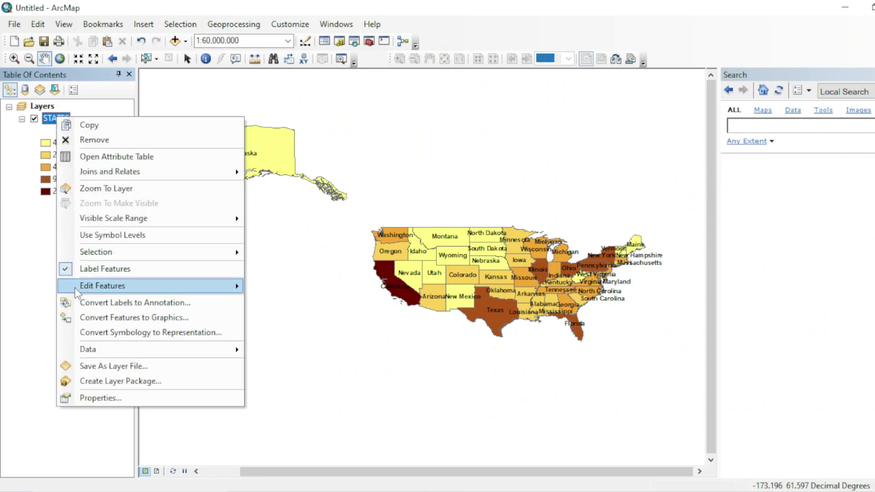
Turn off the state labels and apply a light-purple-to-navy ramp to the five classes
{"action": "left_click", "coordinate": [98, 267]}
{"action": "right_click", "coordinate": [54, 119]}
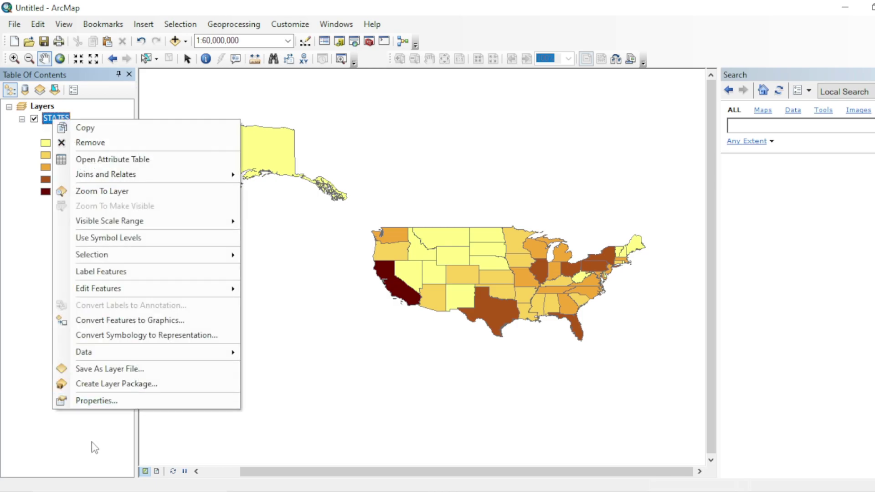
{"action": "left_click", "coordinate": [98, 399]}
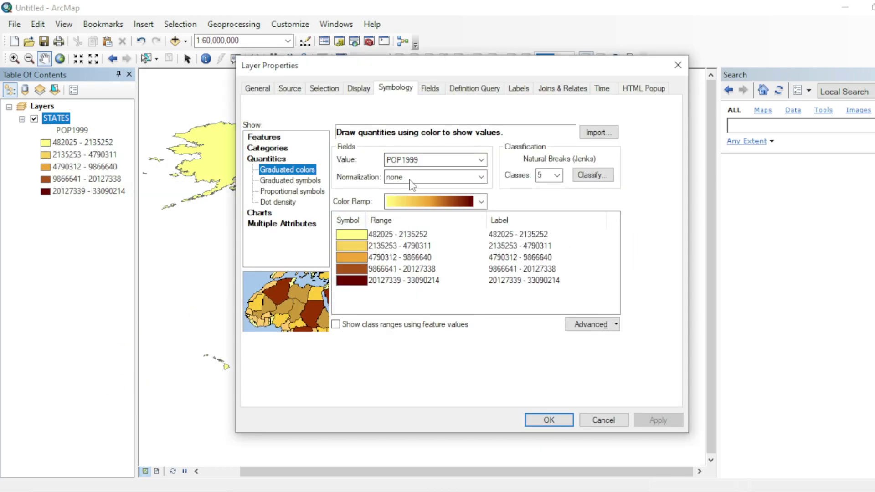
{"action": "left_click", "coordinate": [474, 201]}
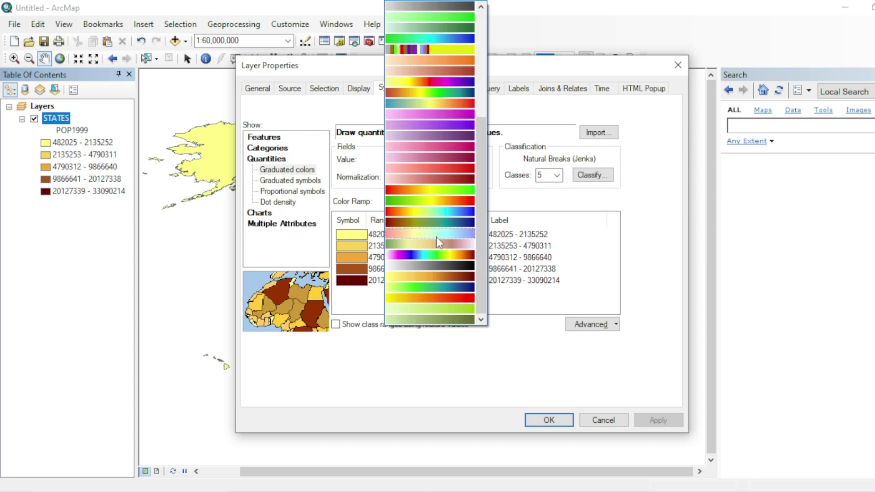
{"action": "scroll", "coordinate": [438, 137], "scroll_direction": "up", "scroll_amount": 5}
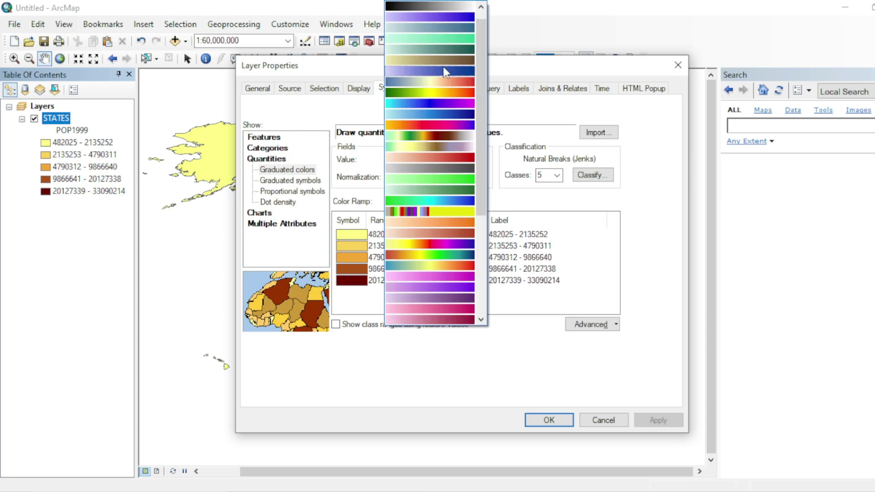
{"action": "left_click", "coordinate": [439, 189]}
{"action": "left_click", "coordinate": [548, 419]}
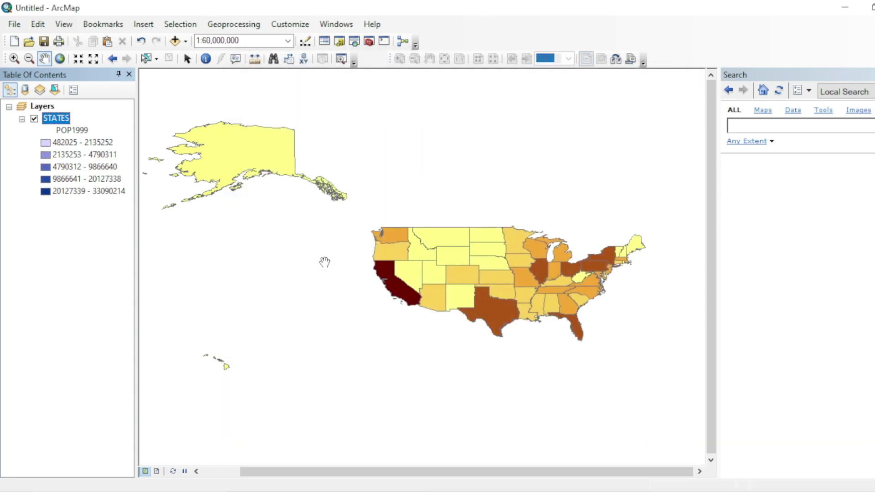
{"action": "left_click_drag", "start_coordinate": [474, 276], "coordinate": [471, 276]}
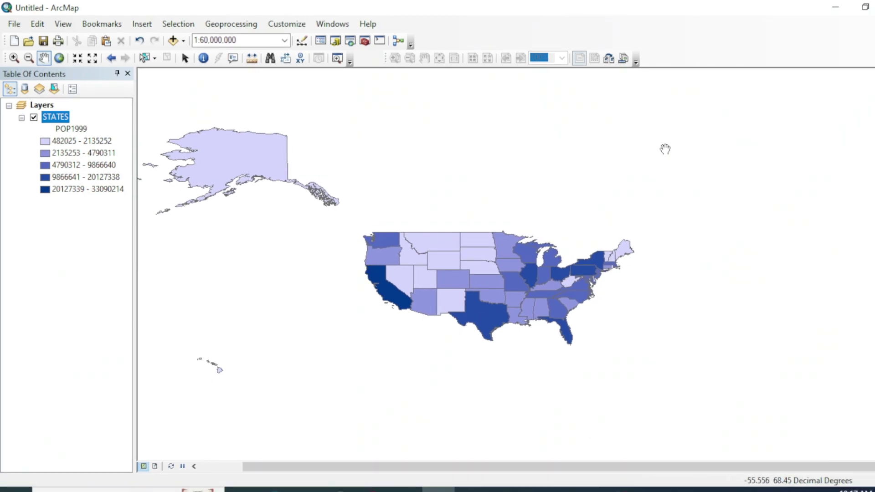
Switch to layout view and apply the ISO A5 Landscape page template
{"action": "left_click", "coordinate": [155, 466]}
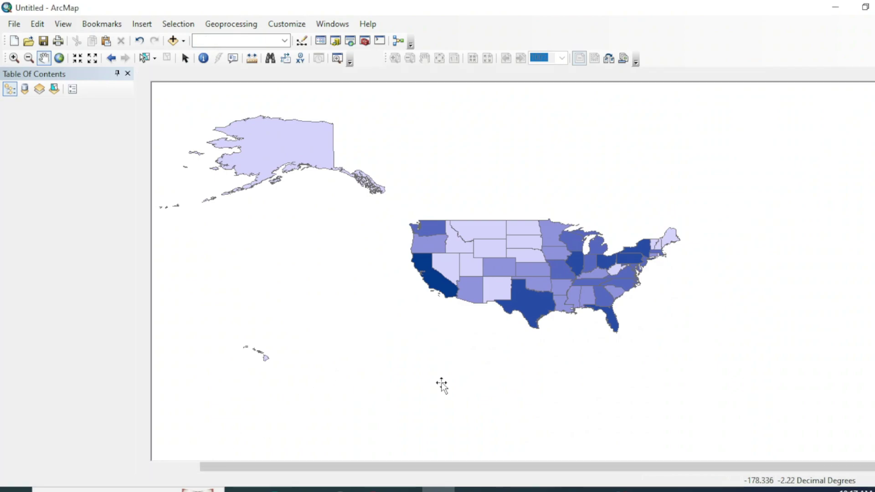
{"action": "left_click", "coordinate": [609, 58]}
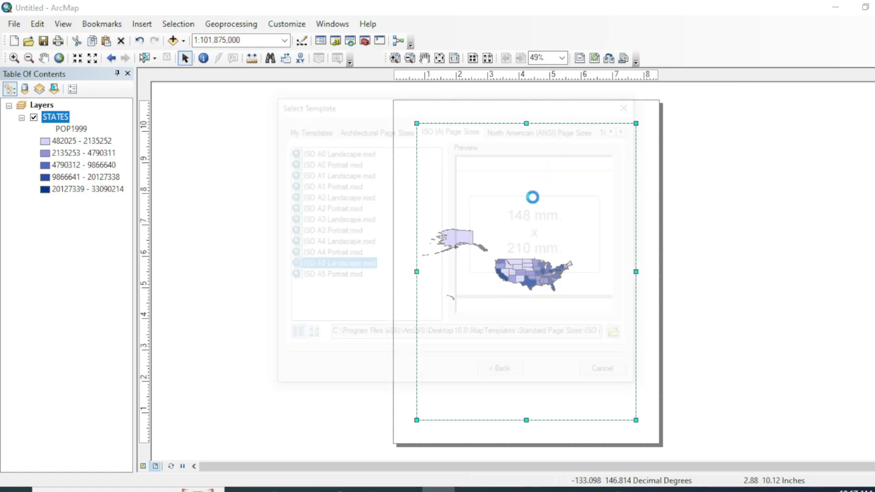
{"action": "left_click_drag", "start_coordinate": [436, 107], "coordinate": [216, 85]}
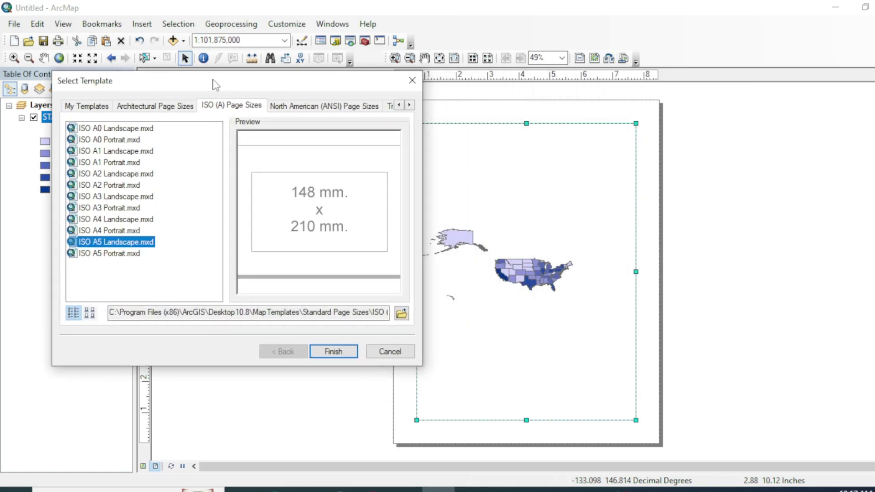
{"action": "left_click", "coordinate": [119, 231]}
{"action": "left_click", "coordinate": [114, 243]}
{"action": "left_click", "coordinate": [333, 351]}
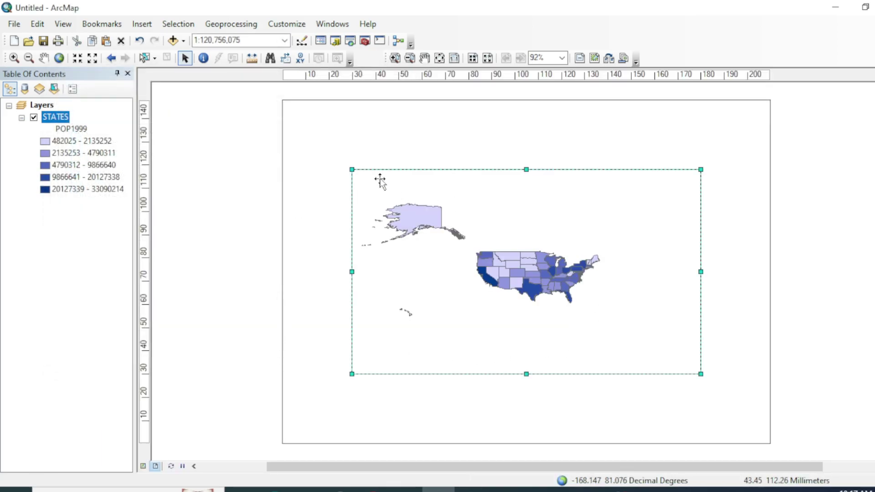
Stretch the data frame to fill the page and zoom in on the contiguous states
{"action": "left_click_drag", "start_coordinate": [352, 169], "coordinate": [300, 120]}
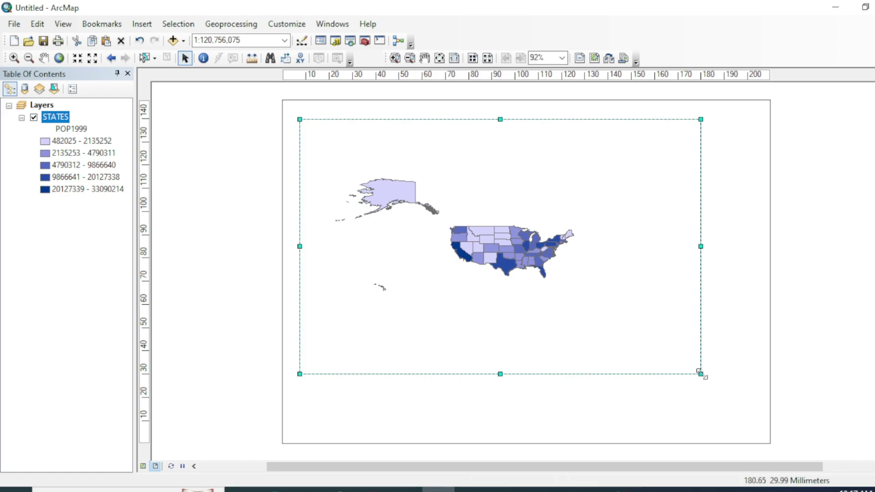
{"action": "left_click_drag", "start_coordinate": [746, 410], "coordinate": [754, 427]}
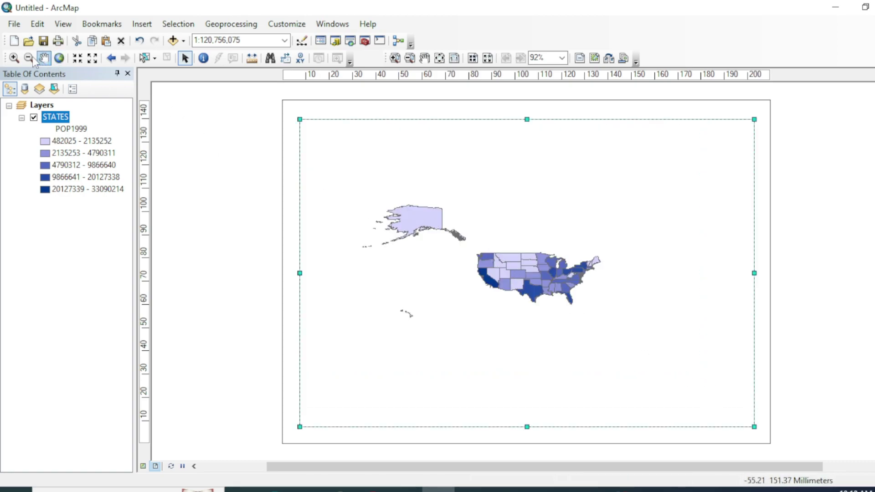
{"action": "left_click", "coordinate": [14, 58]}
{"action": "scroll", "coordinate": [517, 264], "scroll_direction": "down", "scroll_amount": 4}
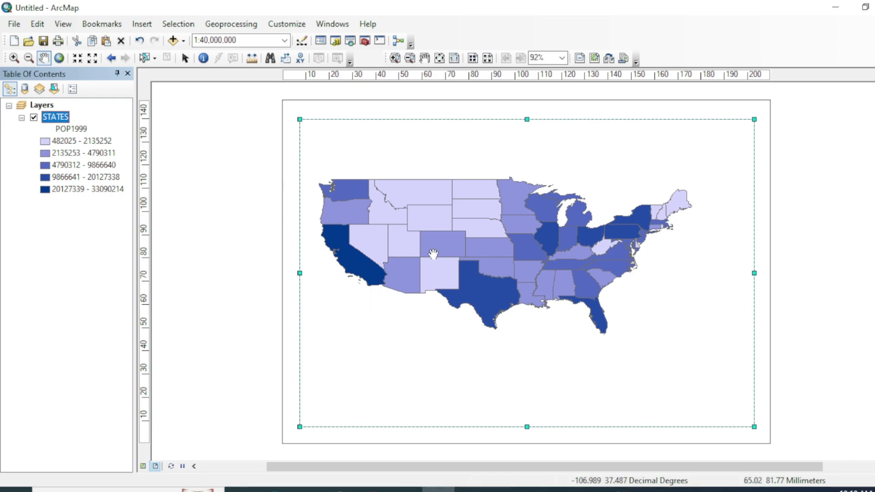
Select Alaska on the map and create a new layer from the selected feature
{"action": "left_click", "coordinate": [144, 467]}
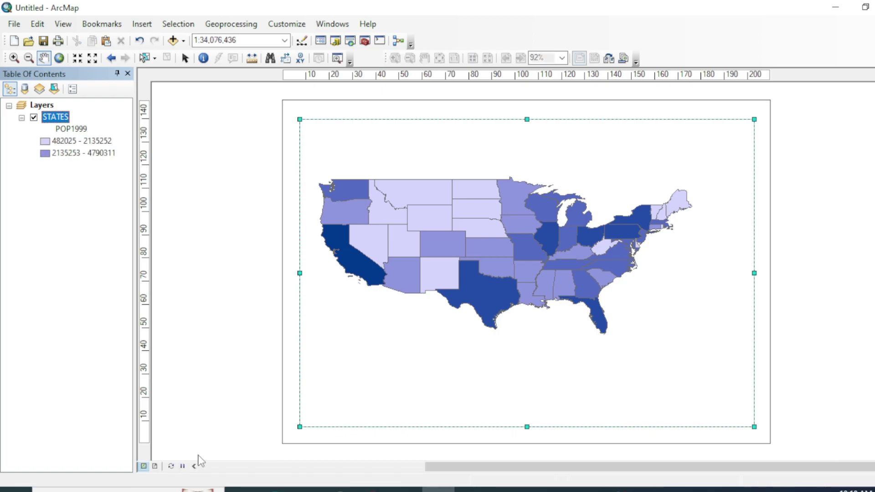
{"action": "scroll", "coordinate": [278, 245], "scroll_direction": "down", "scroll_amount": 2}
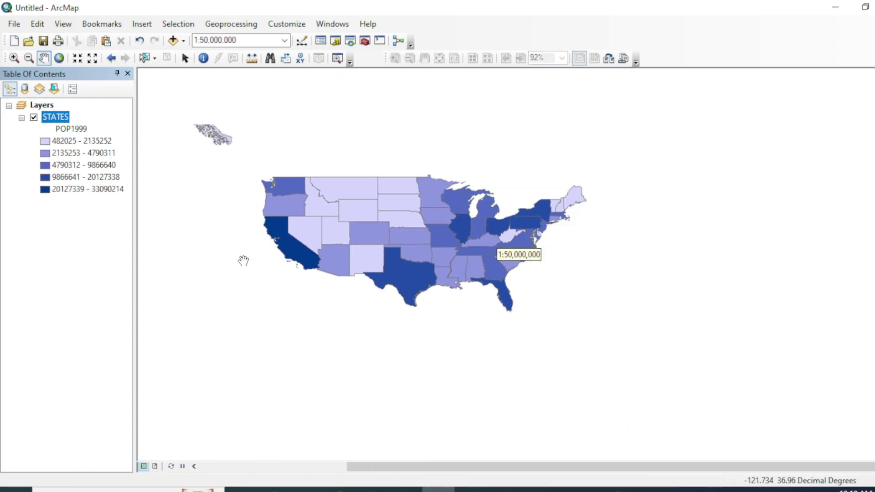
{"action": "left_click_drag", "start_coordinate": [242, 260], "coordinate": [333, 270]}
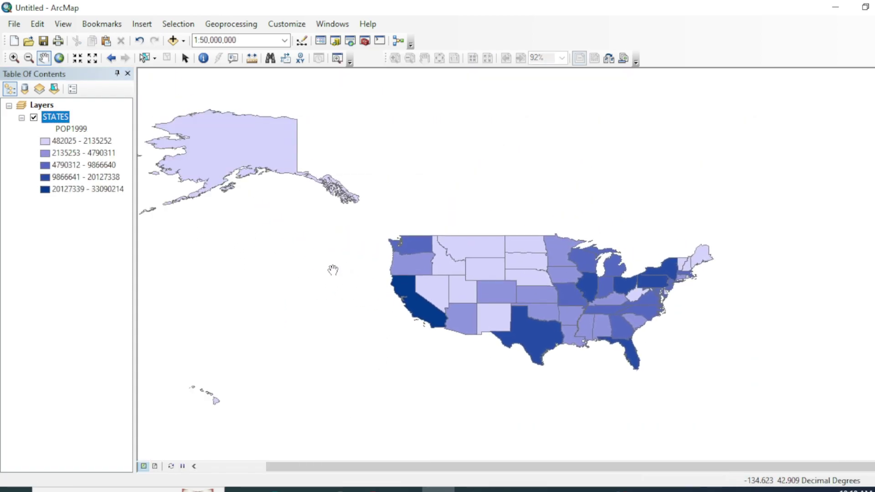
{"action": "left_click", "coordinate": [144, 58]}
{"action": "left_click", "coordinate": [221, 139]}
{"action": "right_click", "coordinate": [75, 125]}
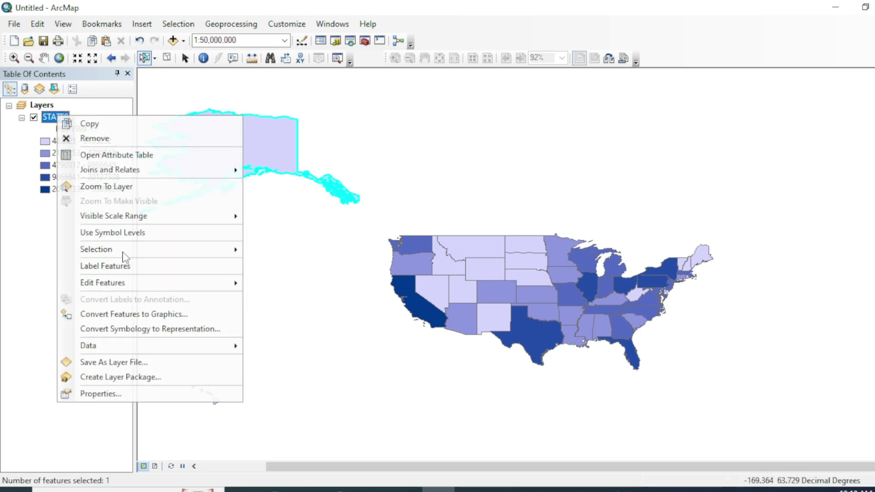
{"action": "left_click", "coordinate": [98, 394]}
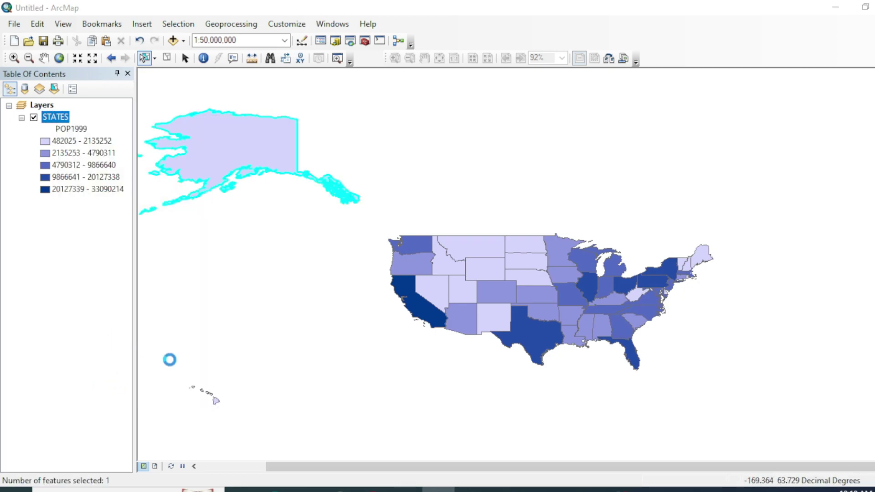
{"action": "right_click", "coordinate": [53, 117]}
{"action": "mouse_move", "coordinate": [205, 249]}
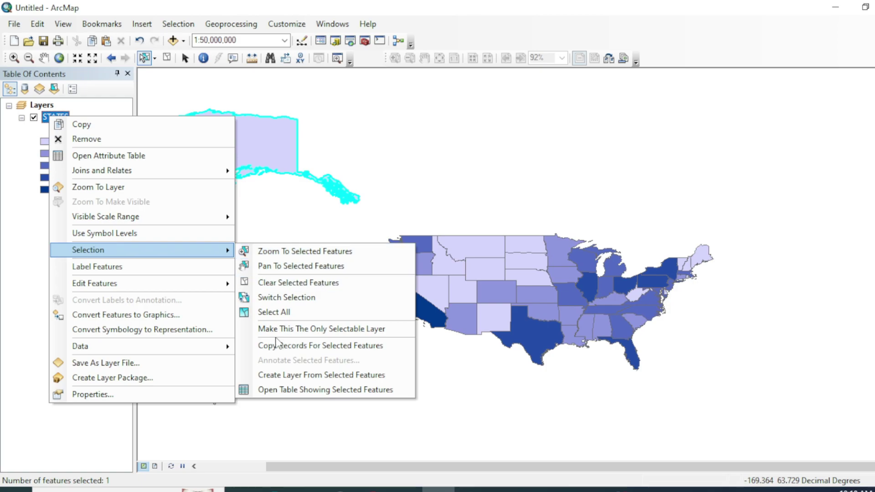
{"action": "left_click", "coordinate": [292, 375]}
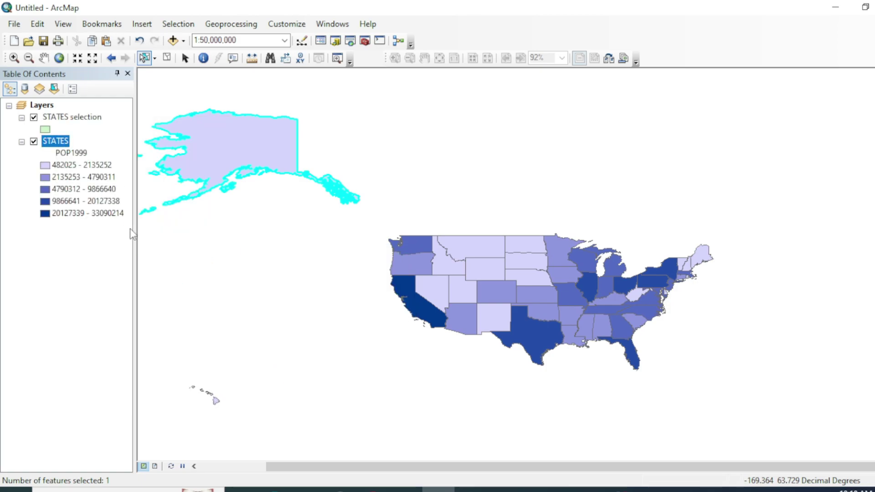
Set the new Alaska layer's symbology to graduated colours on POP1999
{"action": "right_click", "coordinate": [69, 119]}
{"action": "left_click", "coordinate": [98, 396]}
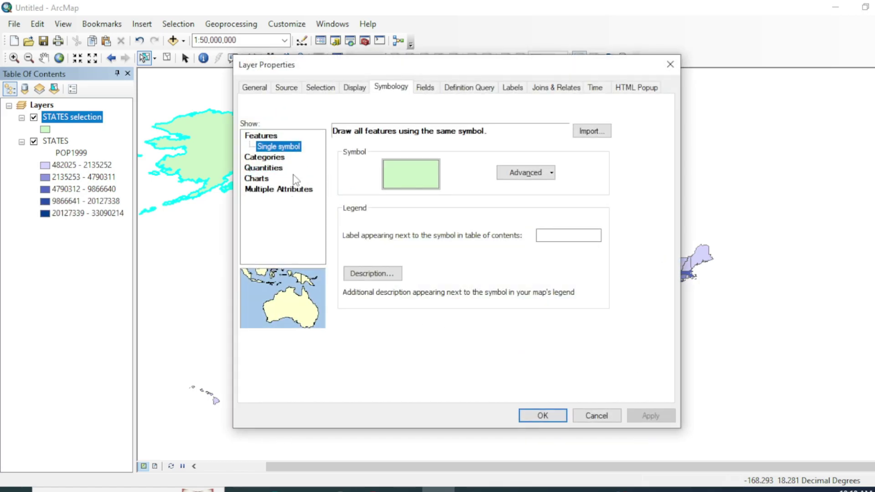
{"action": "left_click", "coordinate": [273, 169]}
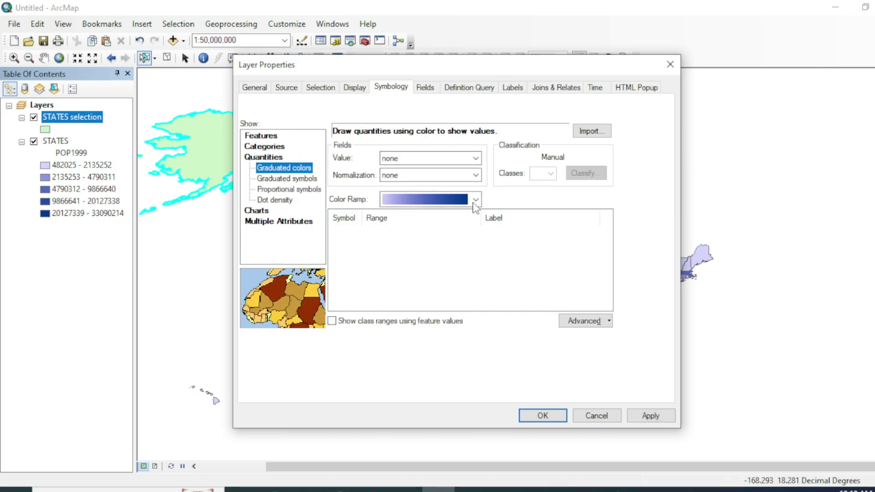
{"action": "left_click", "coordinate": [475, 158]}
{"action": "left_click", "coordinate": [410, 185]}
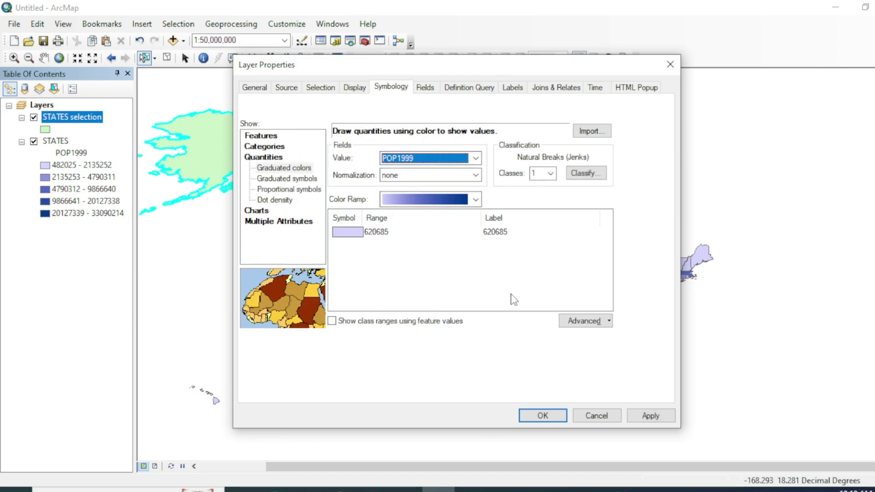
Apply the Alaska symbology, clear the selection, and make a layer from selected Hawaii
{"action": "left_click", "coordinate": [543, 416]}
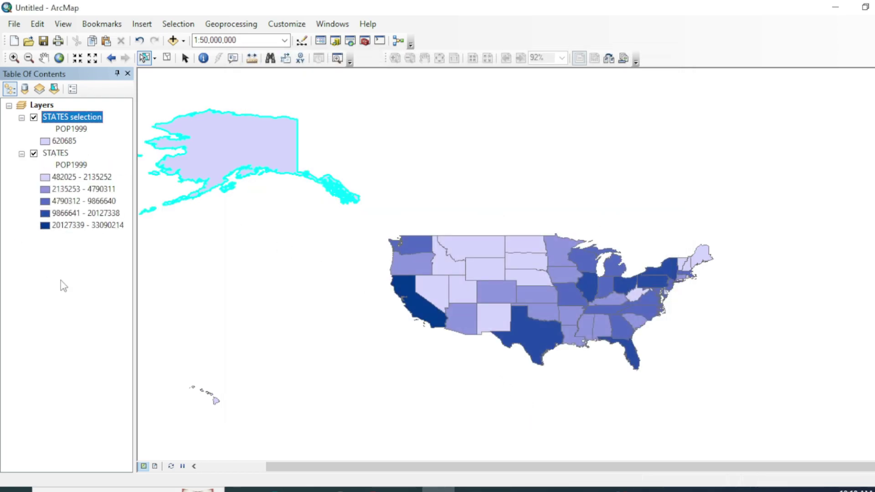
{"action": "left_click", "coordinate": [87, 273]}
{"action": "left_click", "coordinate": [166, 58]}
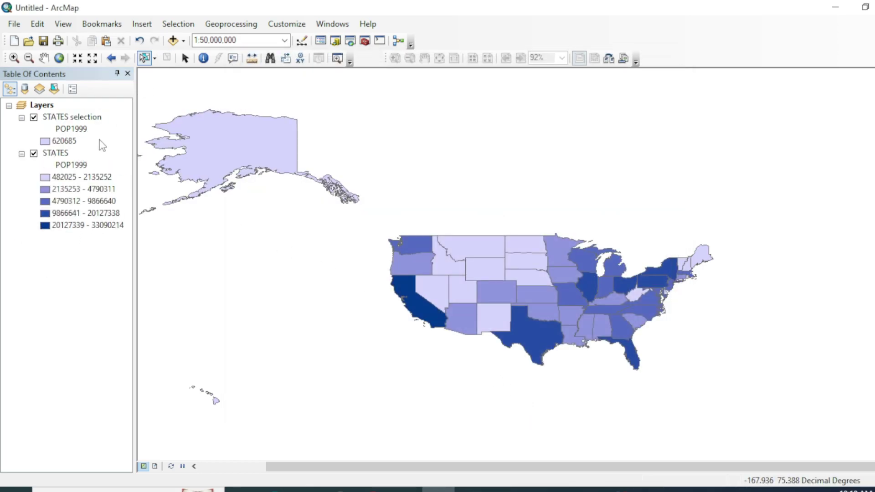
{"action": "left_click_drag", "start_coordinate": [177, 378], "coordinate": [244, 429]}
{"action": "right_click", "coordinate": [62, 151]}
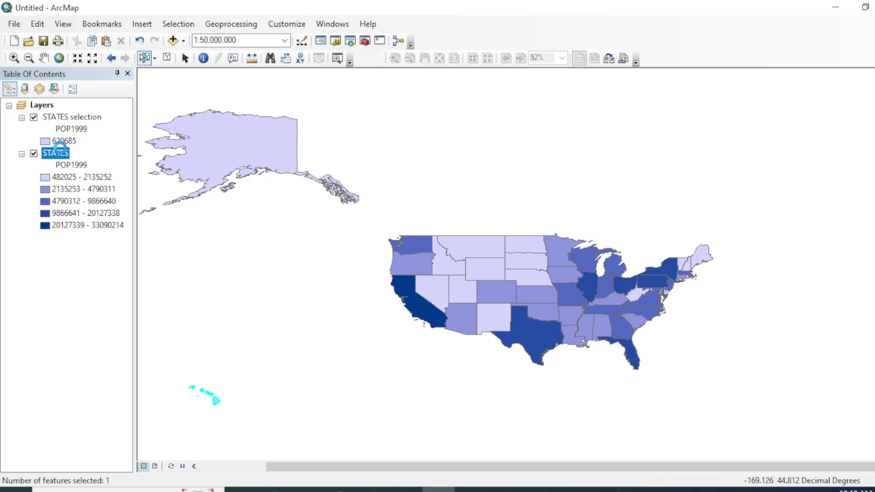
{"action": "mouse_move", "coordinate": [156, 282]}
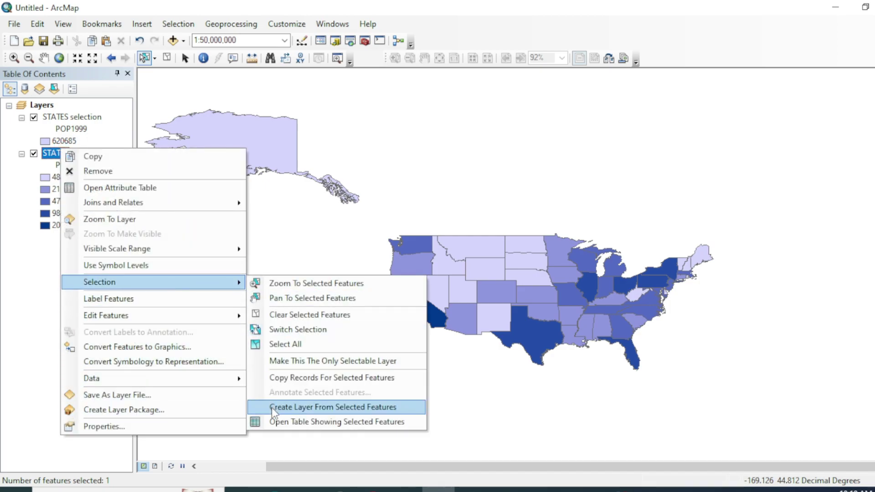
{"action": "left_click", "coordinate": [271, 404]}
Shade the STATES selection 2 layer with POP1999 graduated colours
{"action": "right_click", "coordinate": [72, 115]}
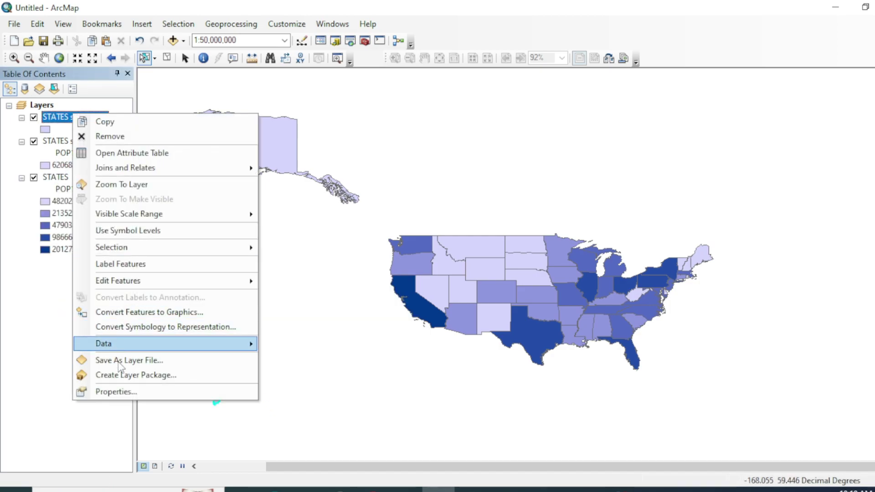
{"action": "left_click", "coordinate": [118, 391]}
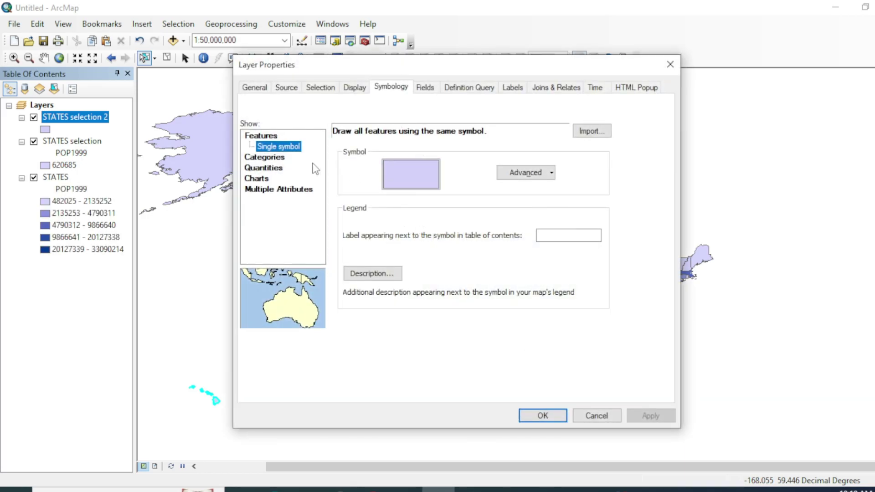
{"action": "left_click", "coordinate": [263, 167]}
{"action": "left_click", "coordinate": [438, 158]}
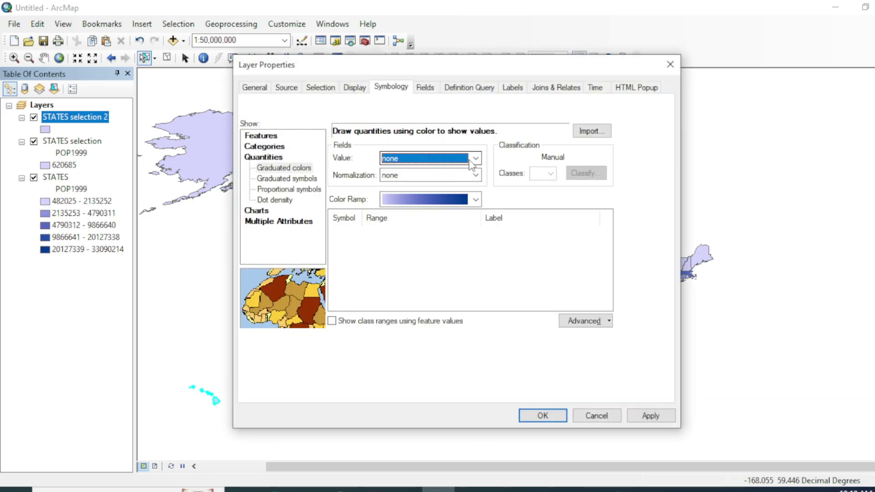
{"action": "left_click", "coordinate": [410, 196]}
{"action": "left_click", "coordinate": [542, 415]}
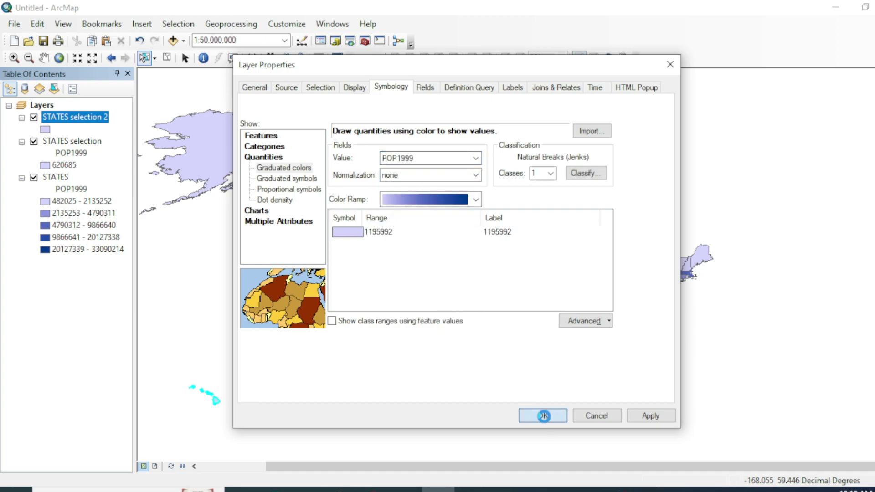
Rename the two selection layers to Alaska and Hawai
{"action": "left_click", "coordinate": [76, 155]}
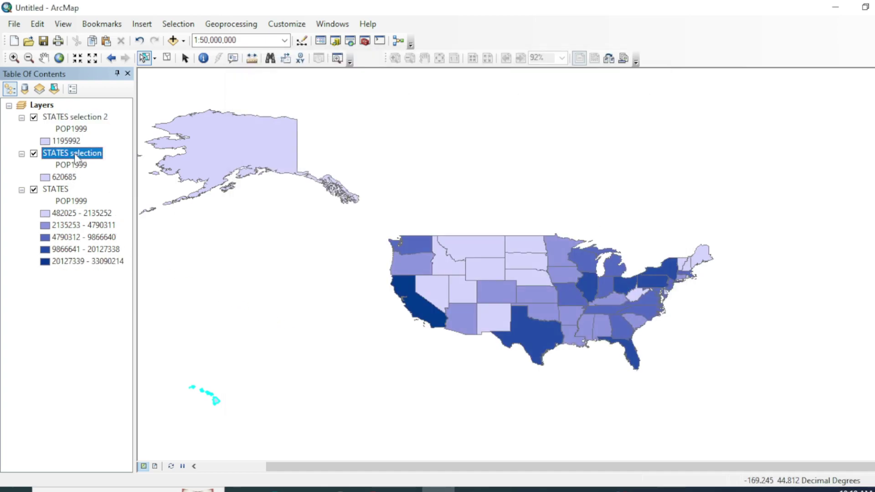
{"action": "left_click", "coordinate": [76, 155]}
{"action": "type", "text": "Alask"}
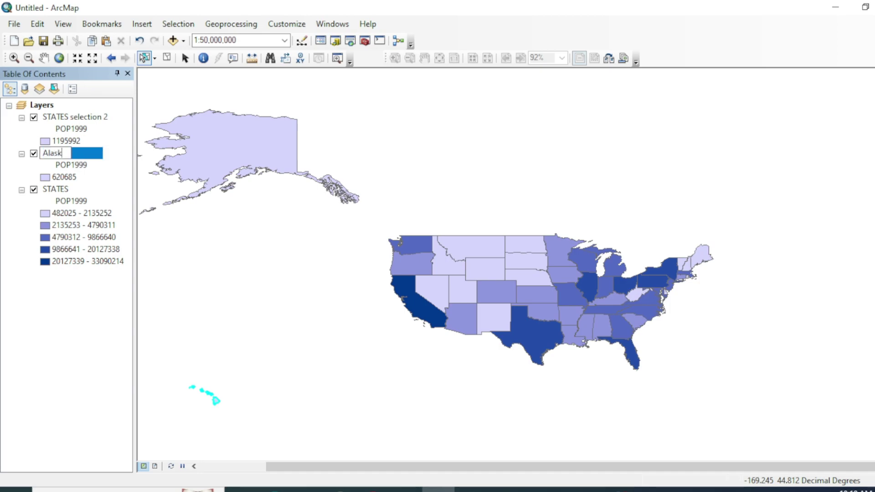
{"action": "type", "text": "a"}
{"action": "key", "text": "Return"}
{"action": "left_click", "coordinate": [80, 120]}
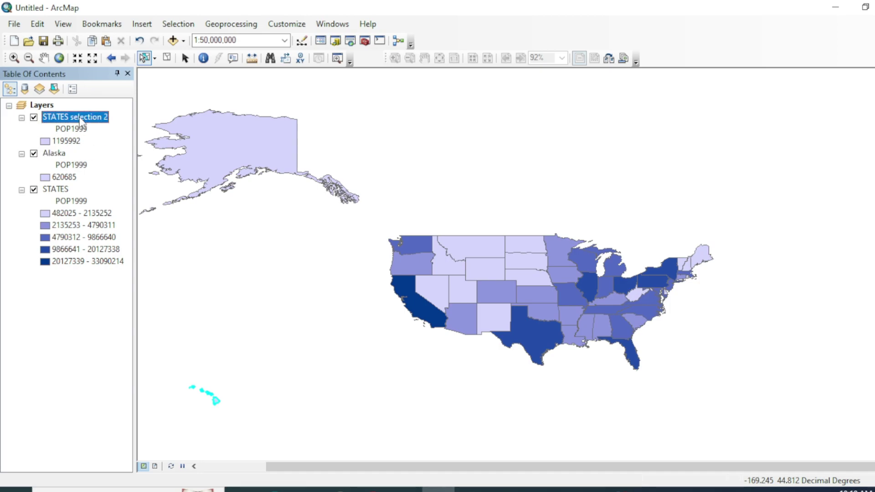
{"action": "left_click", "coordinate": [81, 120]}
{"action": "type", "text": "H"}
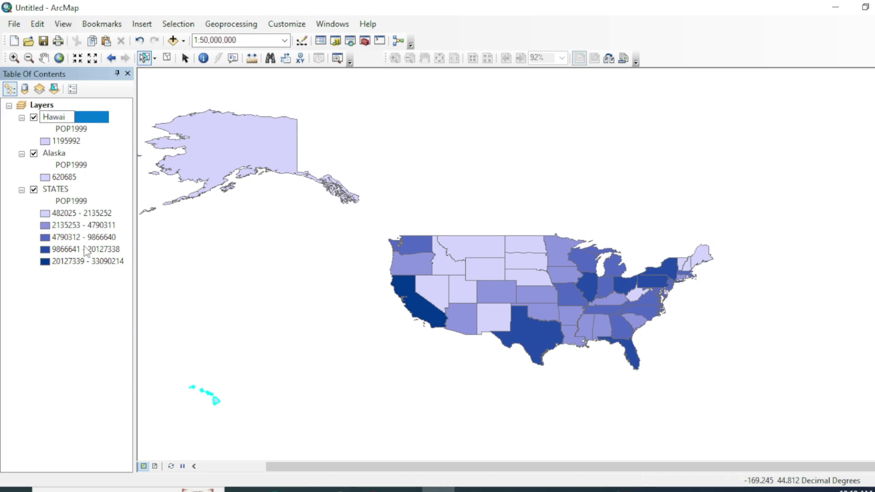
{"action": "type", "text": "awai"}
{"action": "key", "text": "Return"}
Delete the POP1999 headings under the Hawai, STATES and Alaska layers
{"action": "left_click", "coordinate": [79, 130]}
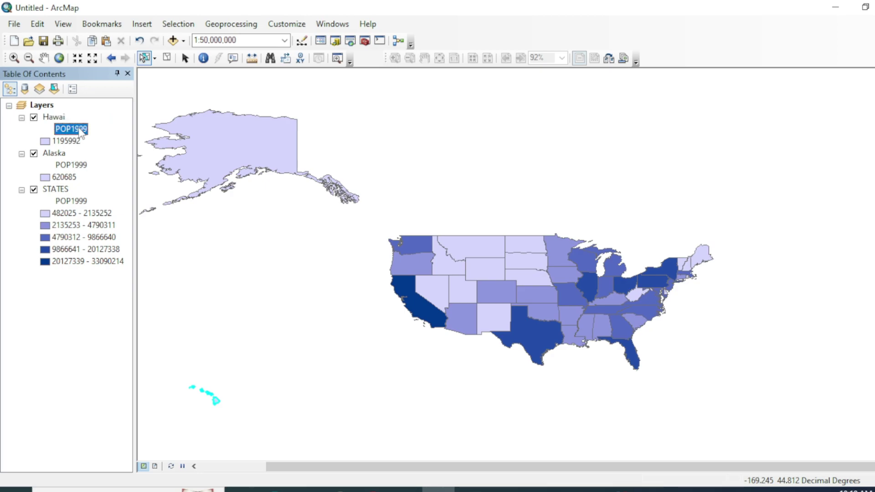
{"action": "key", "text": "Delete"}
{"action": "left_click", "coordinate": [76, 204]}
{"action": "key", "text": "Delete"}
{"action": "left_click", "coordinate": [76, 166]}
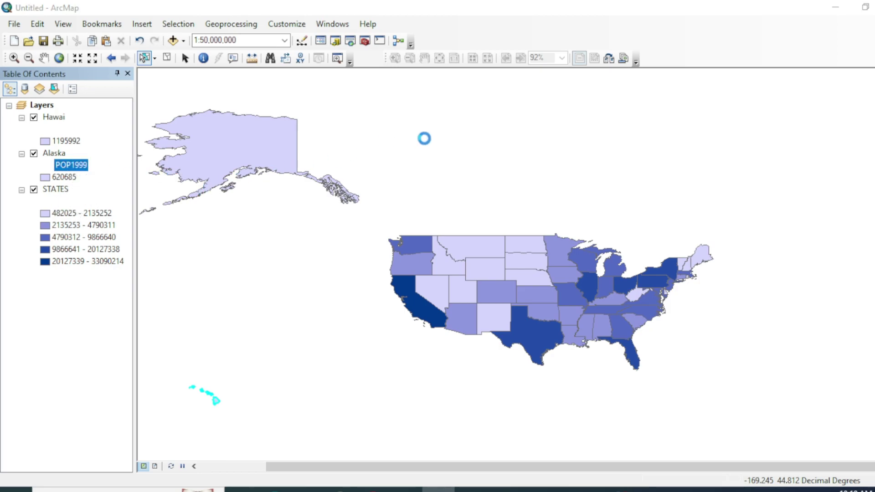
{"action": "key", "text": "Delete"}
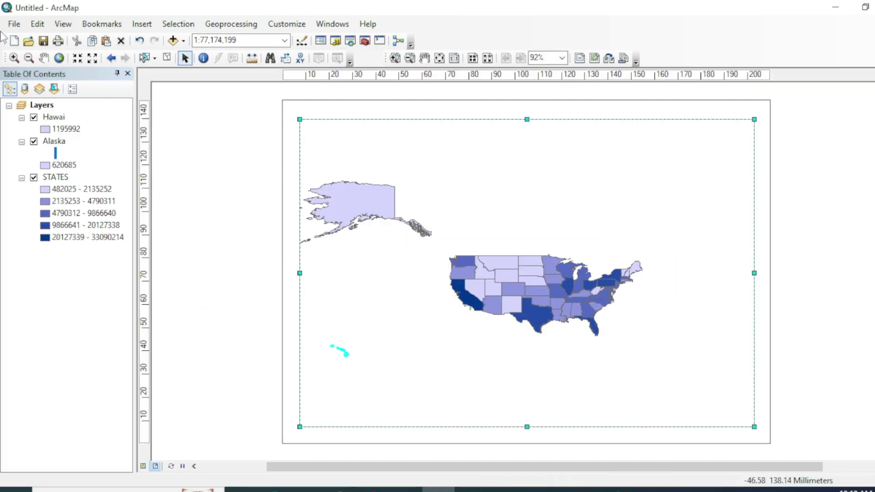
Insert a new data frame holding the Hawai layer below the main US map
{"action": "left_click", "coordinate": [515, 273]}
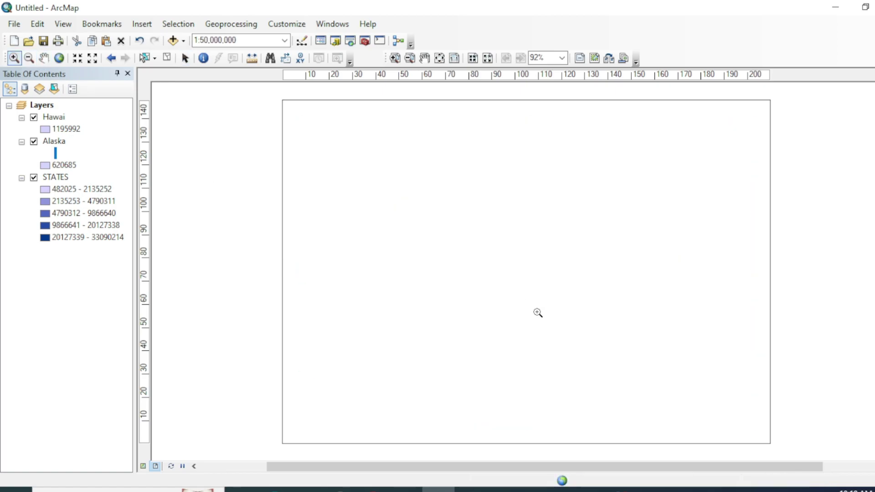
{"action": "left_click", "coordinate": [44, 58]}
{"action": "left_click", "coordinate": [142, 23]}
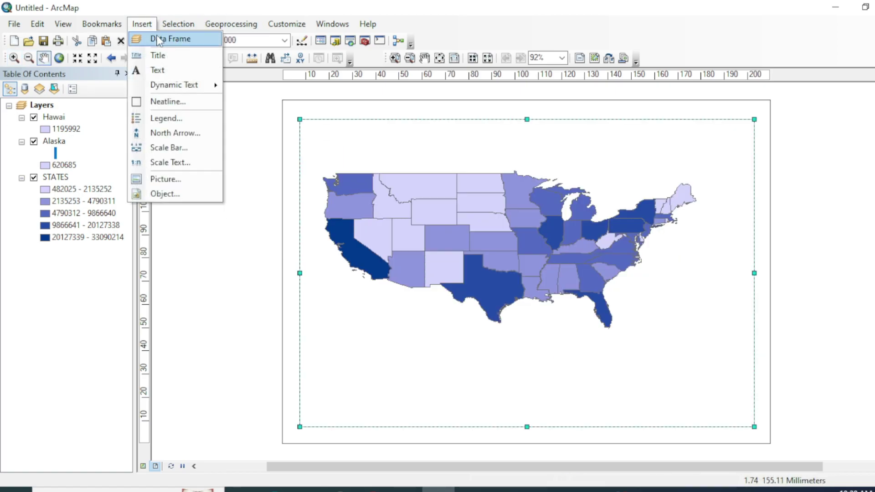
{"action": "left_click", "coordinate": [173, 41]}
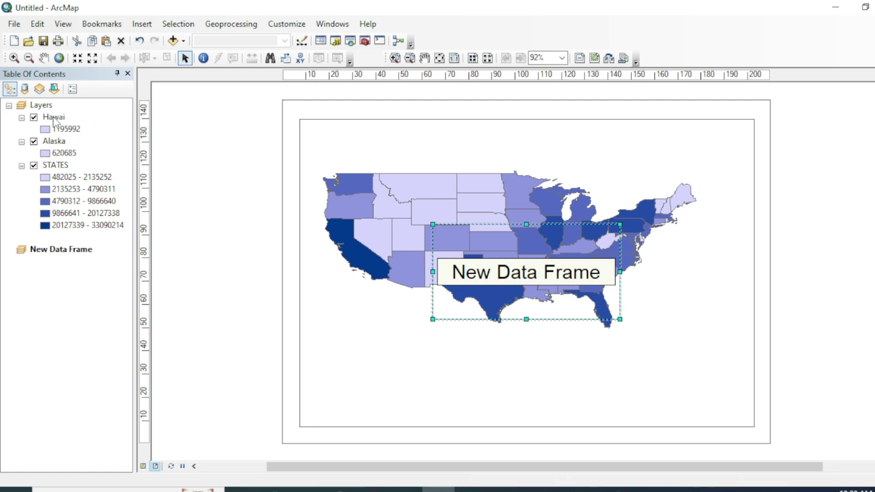
{"action": "left_click_drag", "start_coordinate": [54, 119], "coordinate": [47, 262]}
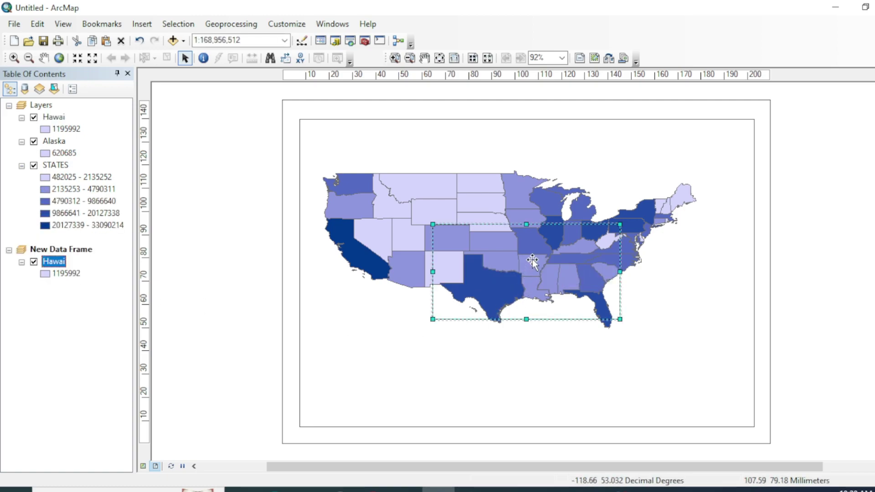
{"action": "left_click_drag", "start_coordinate": [532, 261], "coordinate": [540, 357]}
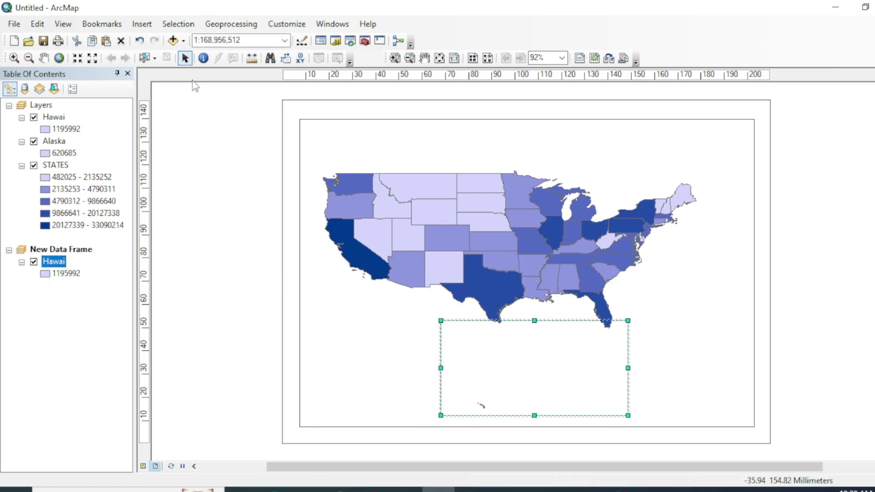
{"action": "left_click", "coordinate": [42, 58]}
{"action": "left_click_drag", "start_coordinate": [460, 245], "coordinate": [456, 220]}
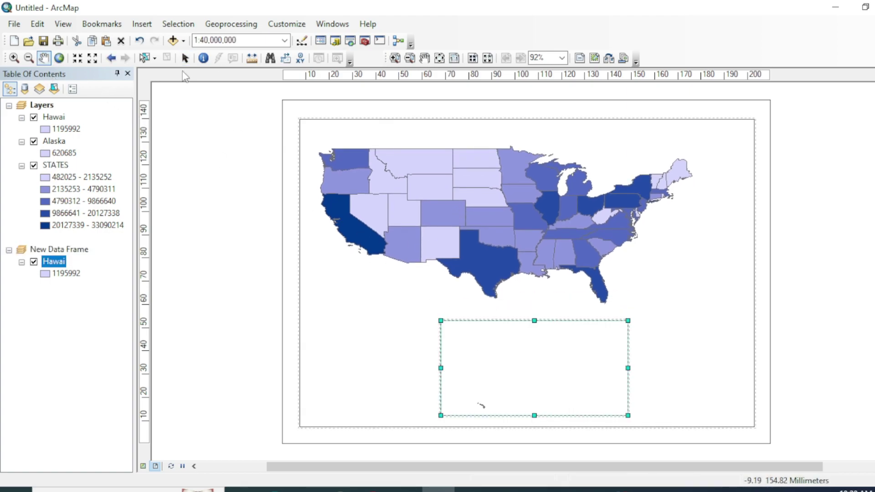
Zoom the Hawaii inset to about 1:12,500,000 and centre the islands in it
{"action": "left_click", "coordinate": [185, 57]}
{"action": "left_click_drag", "start_coordinate": [523, 372], "coordinate": [523, 367]}
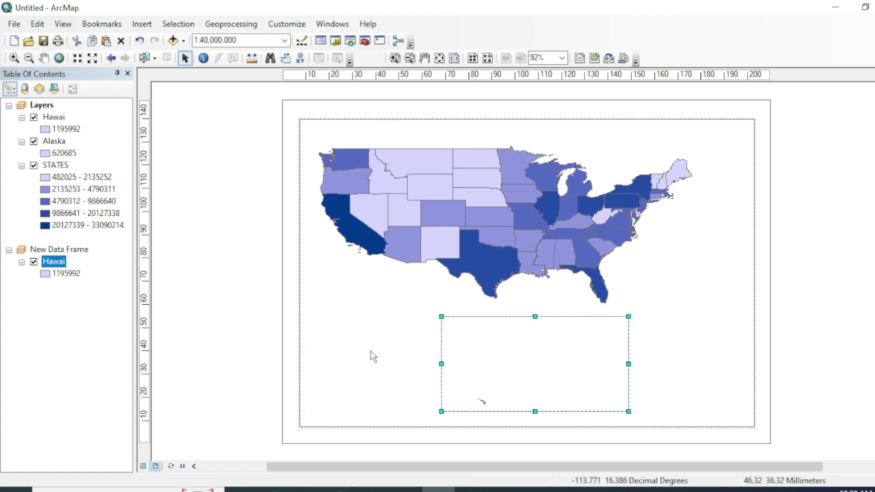
{"action": "left_click", "coordinate": [13, 58]}
{"action": "left_click", "coordinate": [484, 402]}
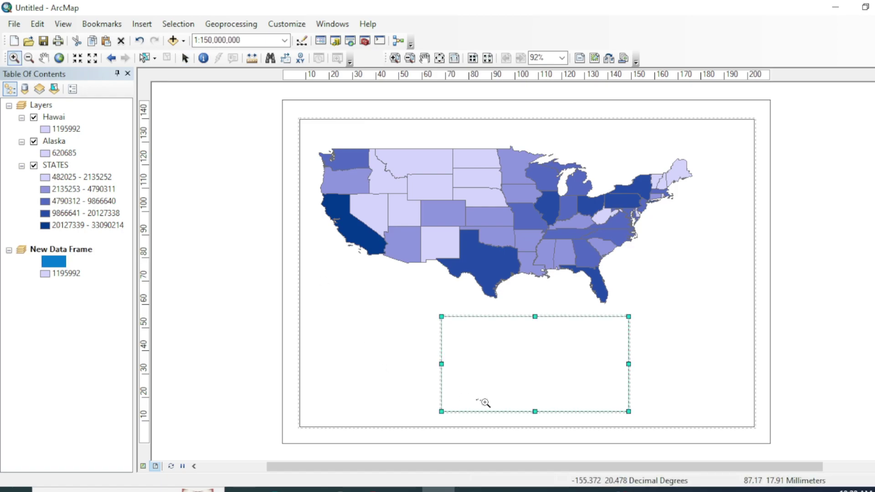
{"action": "right_click", "coordinate": [54, 261]}
{"action": "key", "text": "Escape"}
{"action": "left_click", "coordinate": [484, 404]}
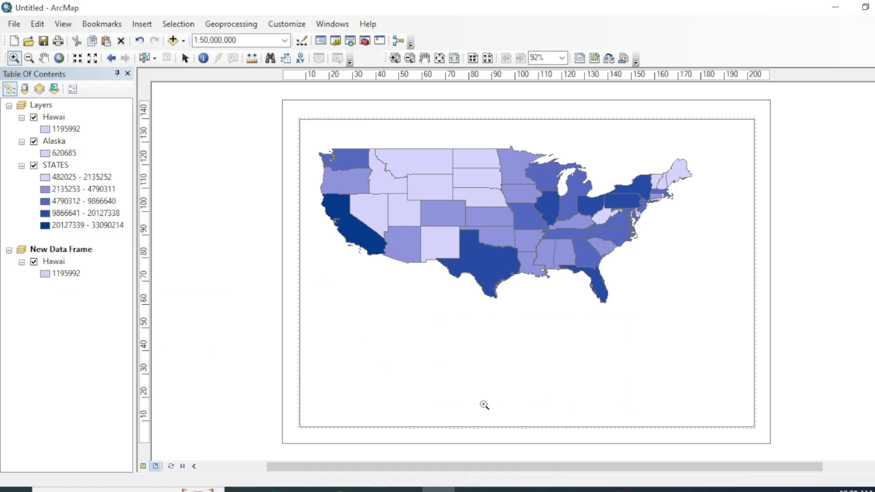
{"action": "left_click_drag", "start_coordinate": [469, 406], "coordinate": [589, 331]}
{"action": "left_click", "coordinate": [44, 58]}
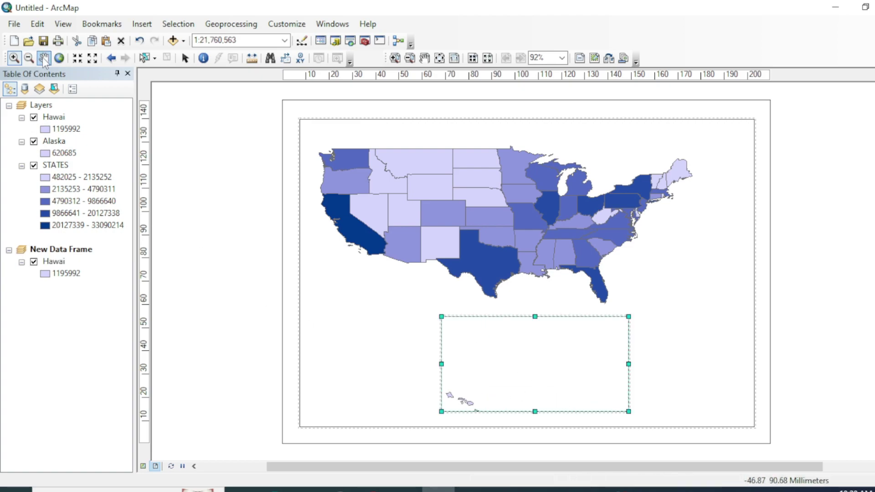
{"action": "left_click_drag", "start_coordinate": [475, 395], "coordinate": [556, 376]}
{"action": "left_click", "coordinate": [15, 59]}
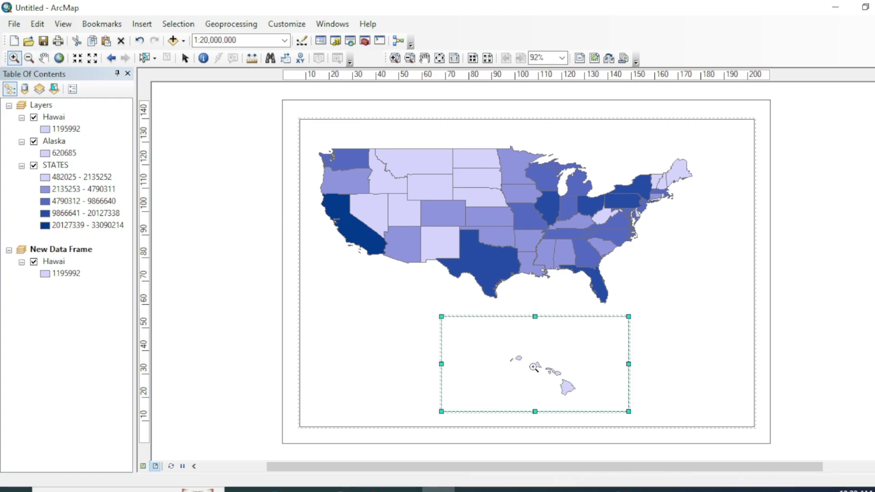
{"action": "left_click", "coordinate": [44, 58]}
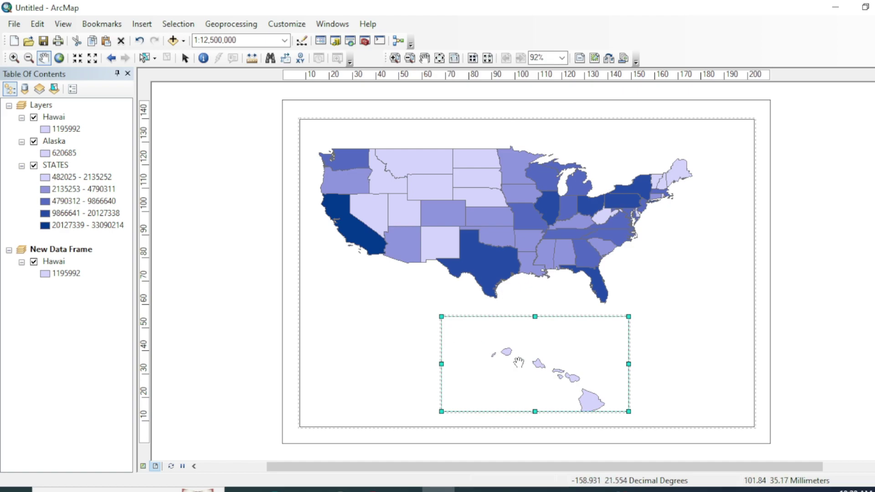
{"action": "left_click_drag", "start_coordinate": [462, 358], "coordinate": [439, 339]}
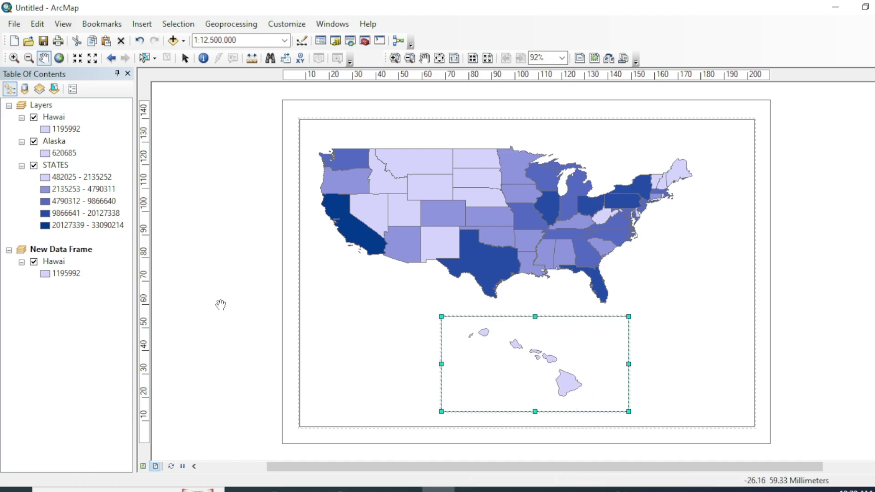
Insert New Data Frame 2 and arrange it beside the resized Hawaii inset
{"action": "left_click", "coordinate": [142, 23]}
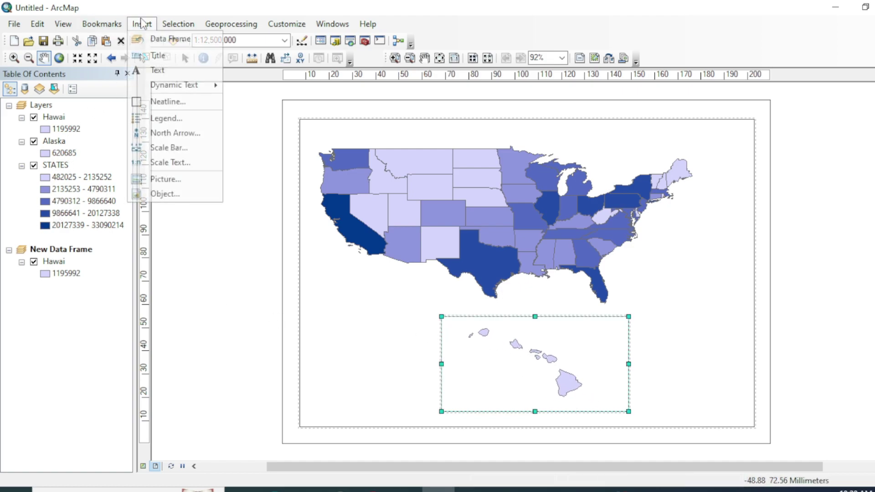
{"action": "left_click", "coordinate": [176, 40]}
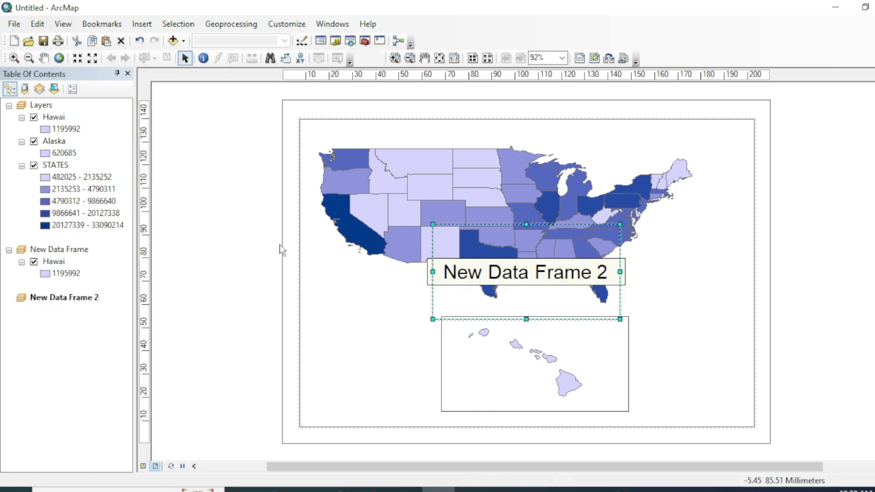
{"action": "left_click_drag", "start_coordinate": [564, 248], "coordinate": [426, 331]}
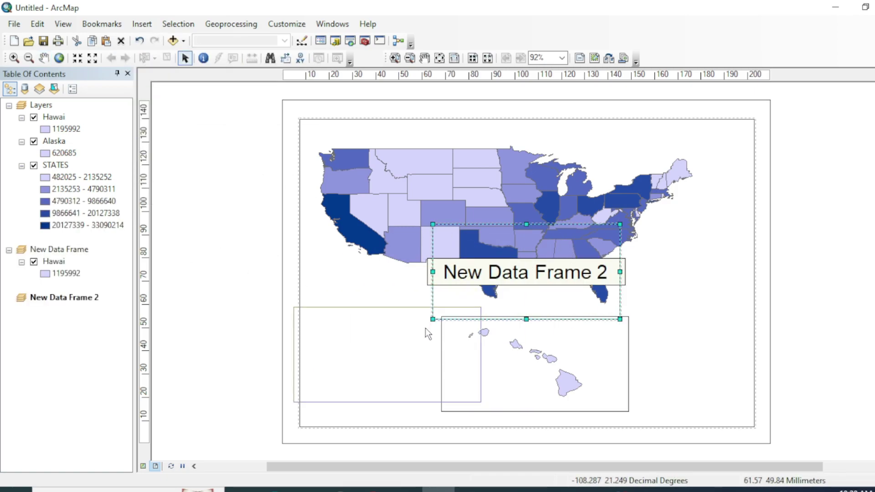
{"action": "left_click_drag", "start_coordinate": [541, 358], "coordinate": [592, 360]}
{"action": "left_click_drag", "start_coordinate": [679, 368], "coordinate": [639, 368]}
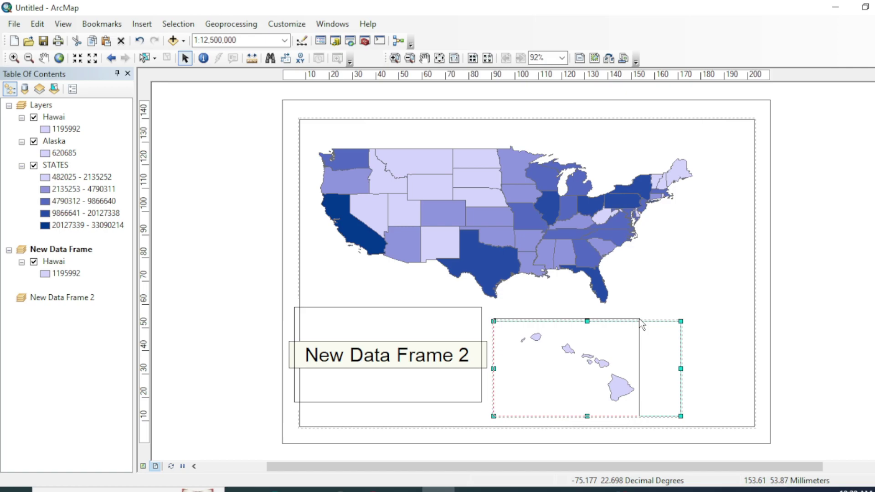
{"action": "left_click", "coordinate": [362, 336]}
{"action": "left_click_drag", "start_coordinate": [482, 307], "coordinate": [433, 291]}
{"action": "left_click_drag", "start_coordinate": [402, 364], "coordinate": [422, 375]}
{"action": "left_click_drag", "start_coordinate": [435, 302], "coordinate": [425, 306]}
{"action": "left_click", "coordinate": [562, 357]}
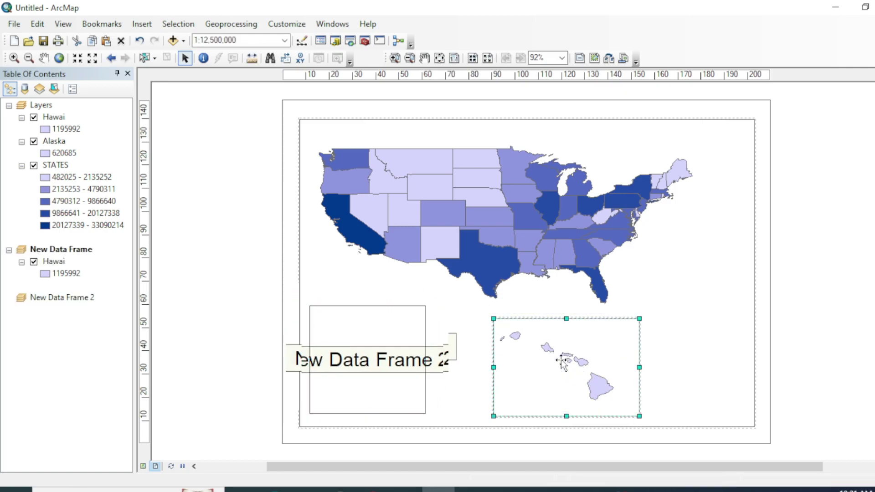
{"action": "left_click_drag", "start_coordinate": [563, 357], "coordinate": [517, 351]}
Move the Alaska layer into New Data Frame 2, then zoom and centre Alaska
{"action": "left_click_drag", "start_coordinate": [61, 145], "coordinate": [62, 299]}
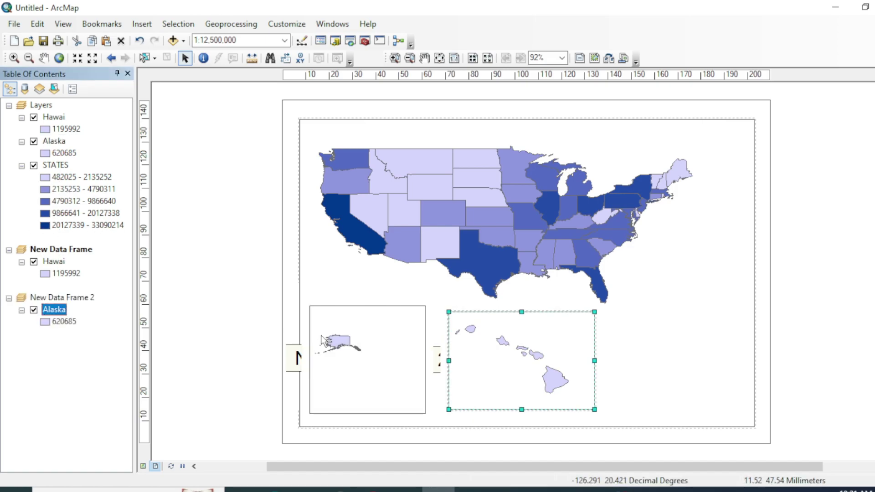
{"action": "left_click", "coordinate": [13, 57]}
{"action": "left_click", "coordinate": [340, 347]}
{"action": "left_click", "coordinate": [340, 348]}
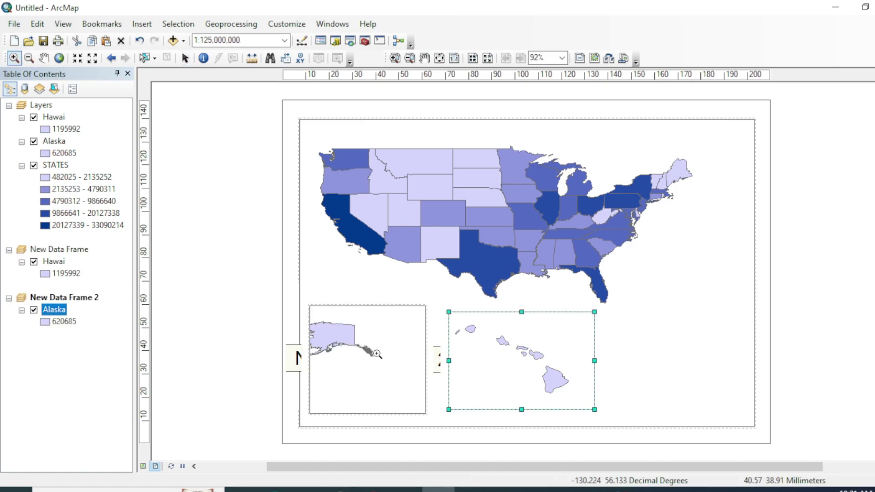
{"action": "left_click", "coordinate": [44, 58]}
{"action": "left_click", "coordinate": [306, 368]}
{"action": "left_click_drag", "start_coordinate": [333, 348], "coordinate": [374, 359]}
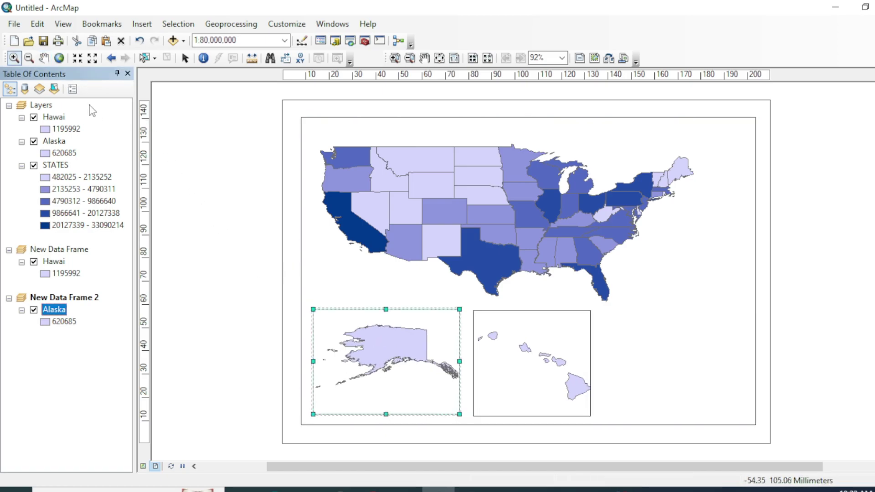
{"action": "left_click", "coordinate": [44, 58]}
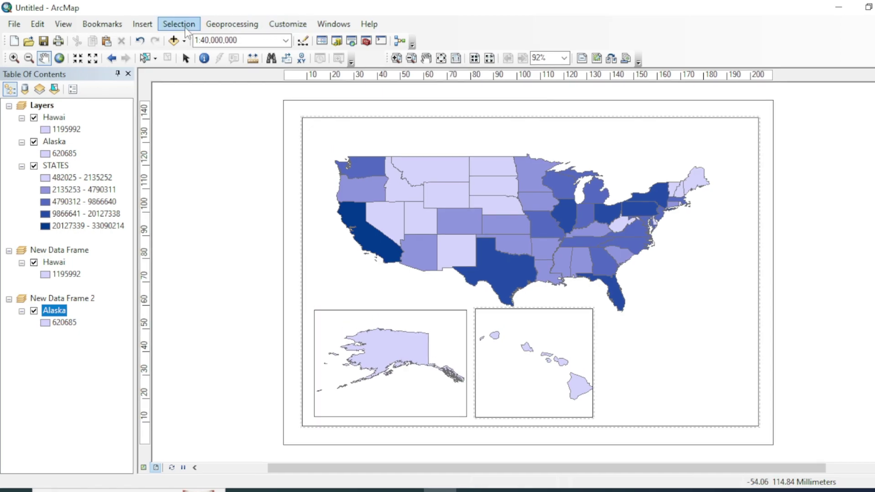
Insert the map title 'US State Population Density of Year 1999', capitalising Density and State
{"action": "left_click", "coordinate": [149, 27]}
{"action": "left_click", "coordinate": [159, 57]}
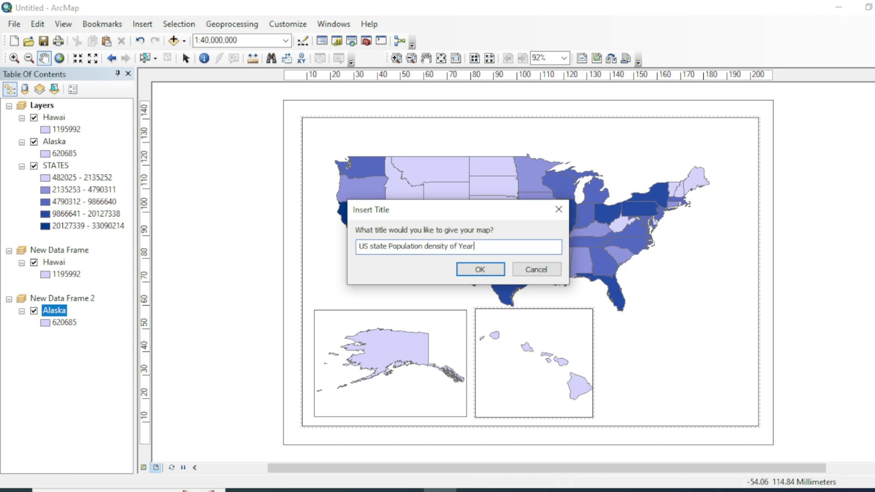
{"action": "left_click", "coordinate": [430, 246]}
{"action": "key", "text": "BackSpace"}
{"action": "type", "text": "D"}
{"action": "key", "text": "BackSpace"}
{"action": "type", "text": "S"}
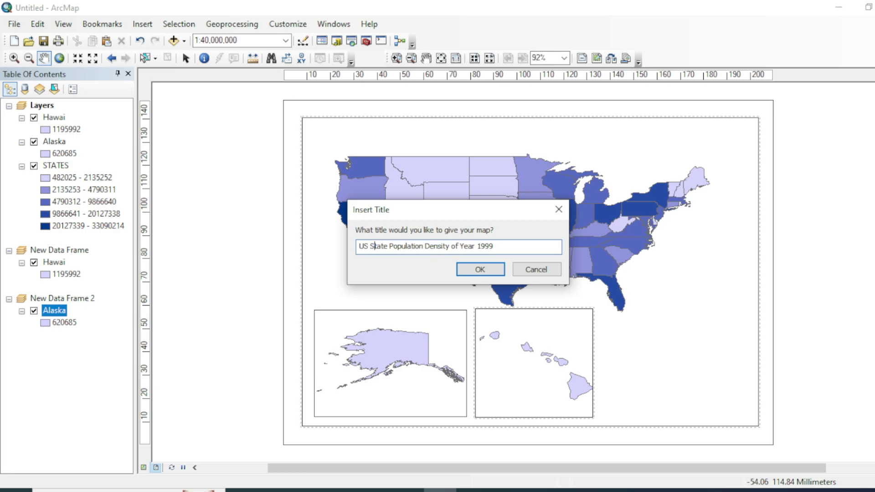
{"action": "left_click", "coordinate": [476, 271]}
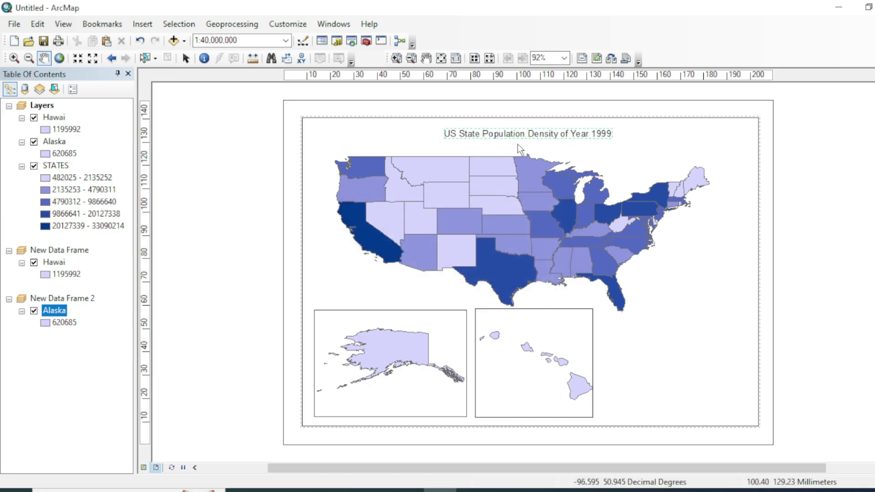
Format the title text as bold 16-point Century
{"action": "double_click", "coordinate": [531, 134]}
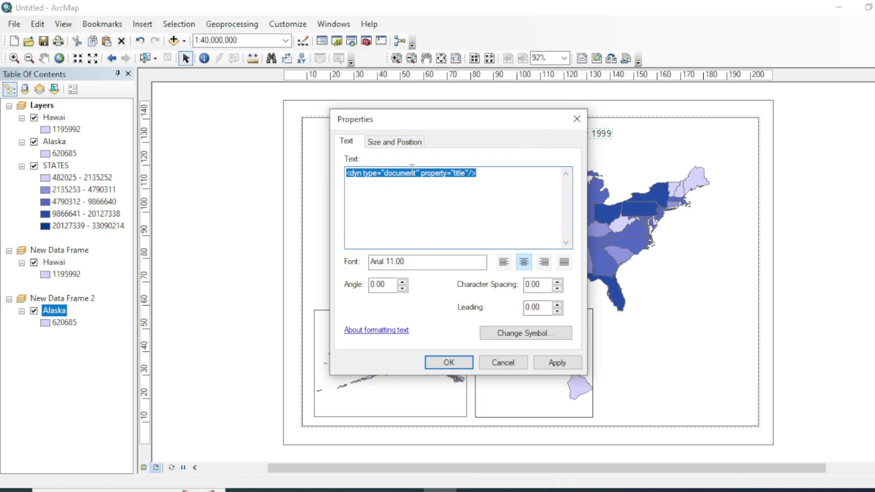
{"action": "left_click", "coordinate": [517, 340]}
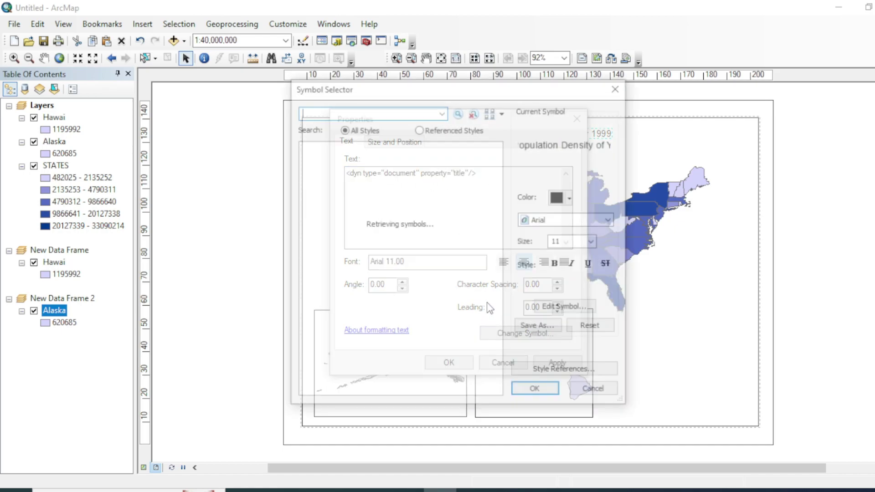
{"action": "left_click", "coordinate": [593, 241]}
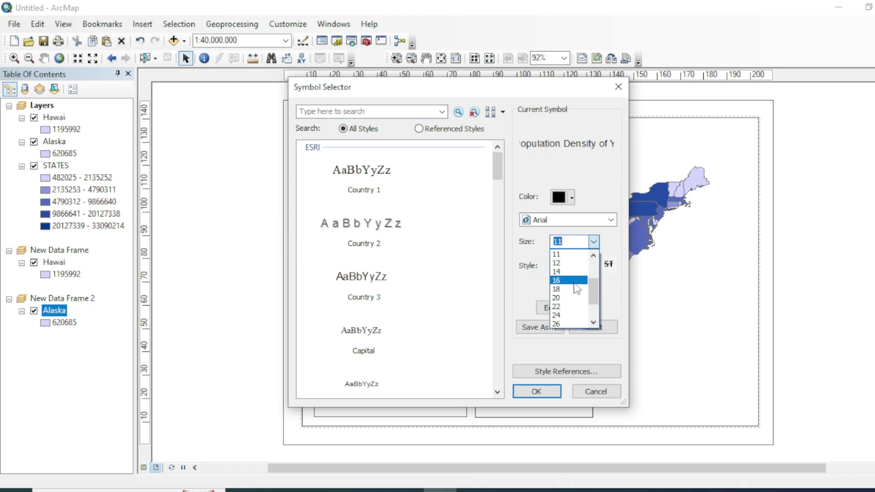
{"action": "left_click", "coordinate": [577, 280]}
{"action": "left_click", "coordinate": [613, 220]}
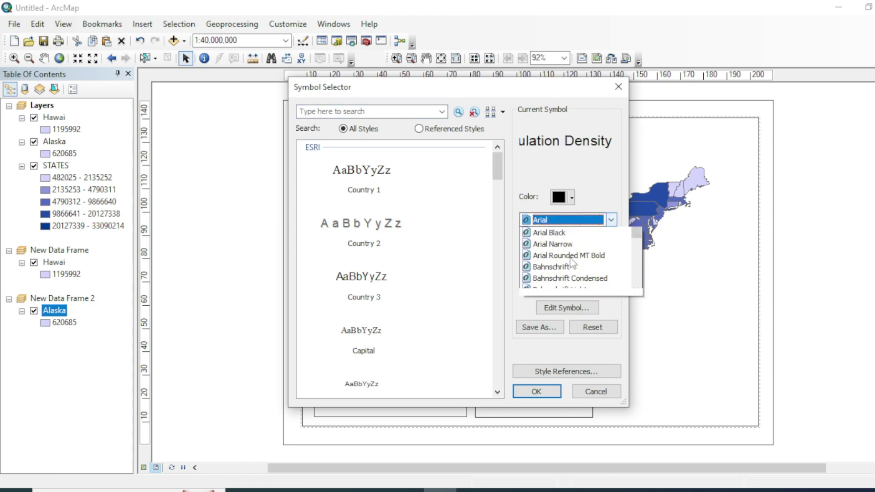
{"action": "scroll", "coordinate": [565, 257], "scroll_direction": "down", "scroll_amount": 3}
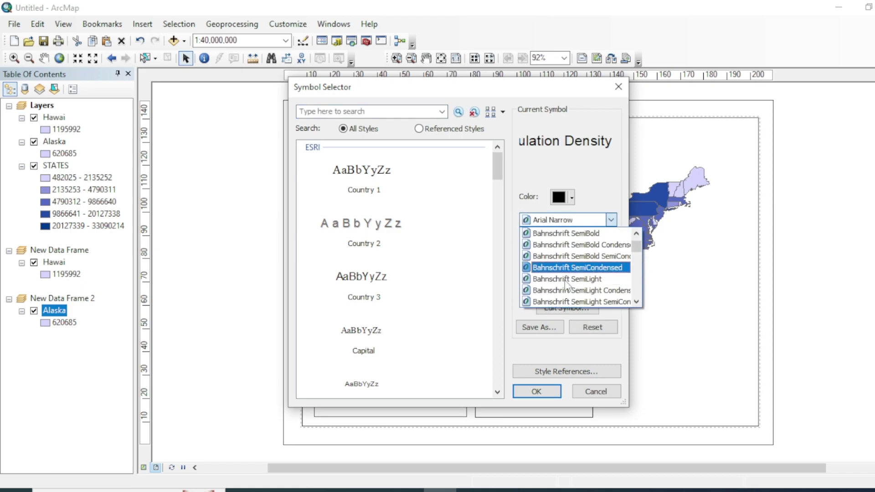
{"action": "scroll", "coordinate": [565, 260], "scroll_direction": "down", "scroll_amount": 10}
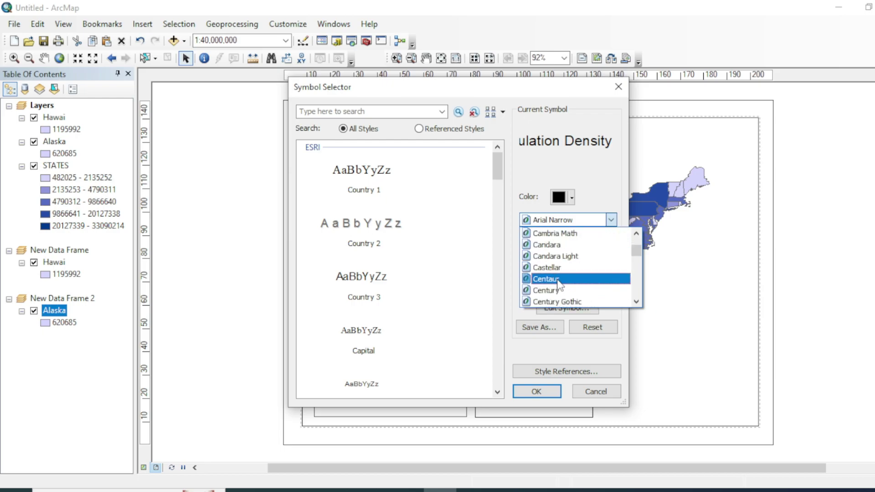
{"action": "left_click", "coordinate": [555, 290]}
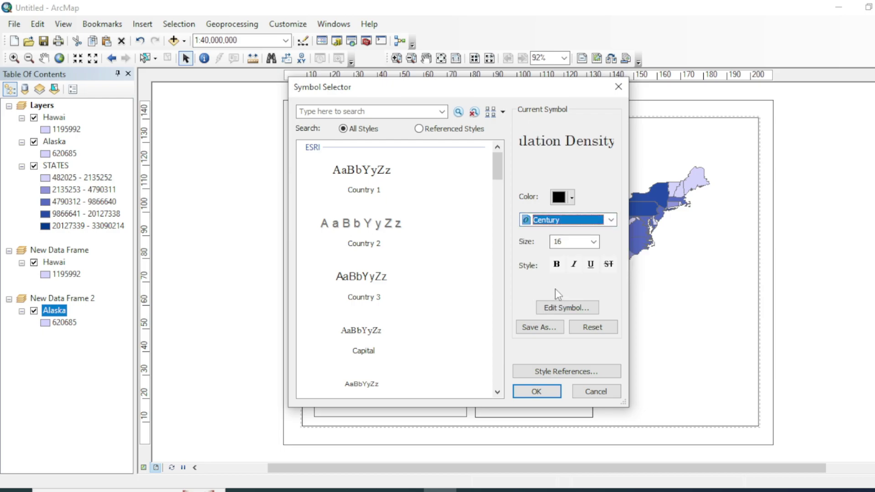
{"action": "left_click", "coordinate": [556, 264]}
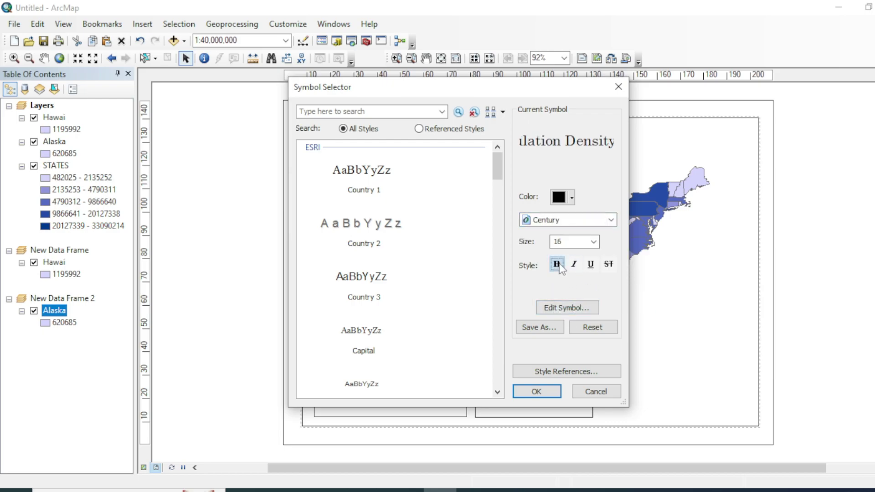
{"action": "left_click", "coordinate": [553, 395]}
{"action": "left_click", "coordinate": [463, 365]}
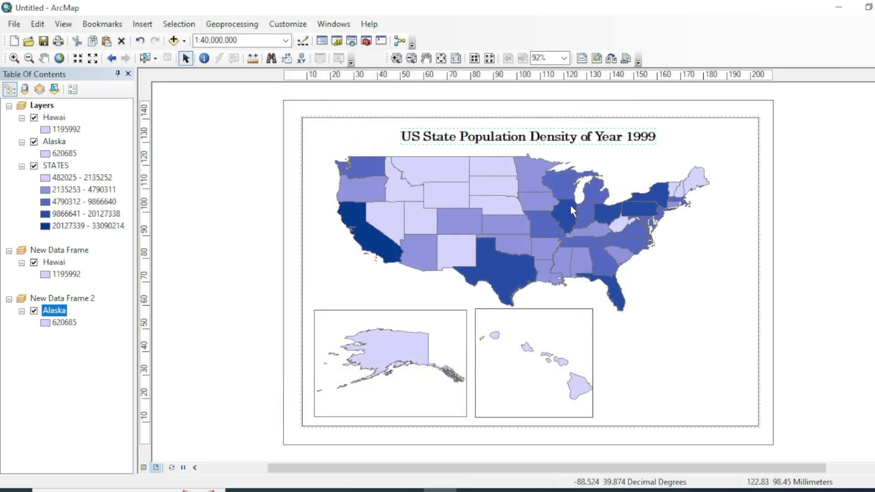
Centre the title, then add an enlarged ESRI North 61 north arrow at the upper right
{"action": "mouse_move", "coordinate": [576, 139]}
{"action": "left_mouse_down"}
{"action": "mouse_move", "coordinate": [557, 138]}
{"action": "mouse_move", "coordinate": [572, 130]}
{"action": "left_mouse_up"}
{"action": "left_click", "coordinate": [142, 24]}
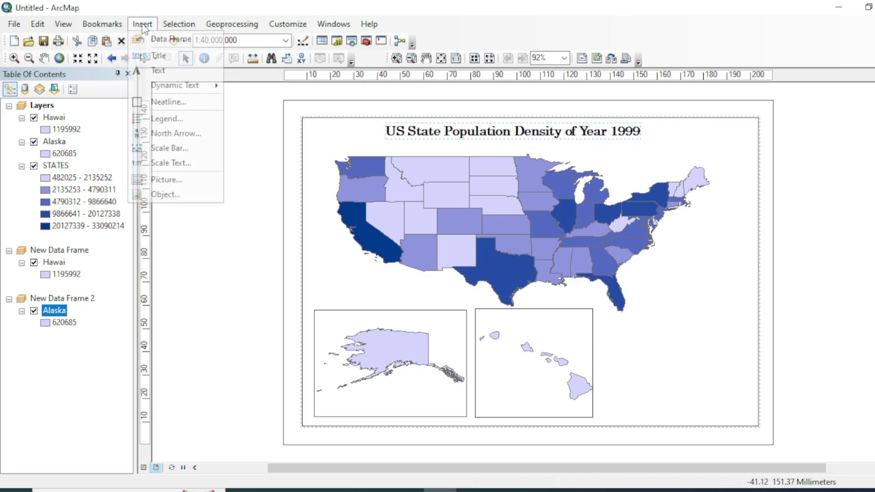
{"action": "left_click", "coordinate": [173, 137]}
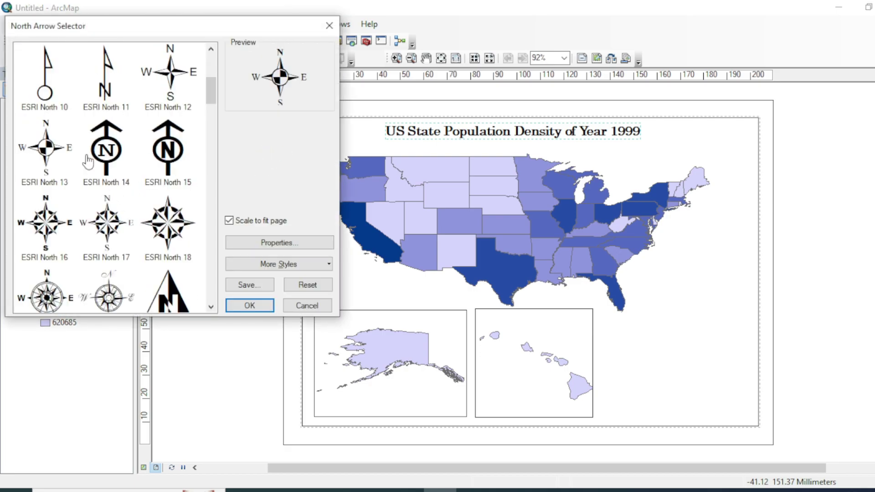
{"action": "scroll", "coordinate": [74, 165], "scroll_direction": "down", "scroll_amount": 3}
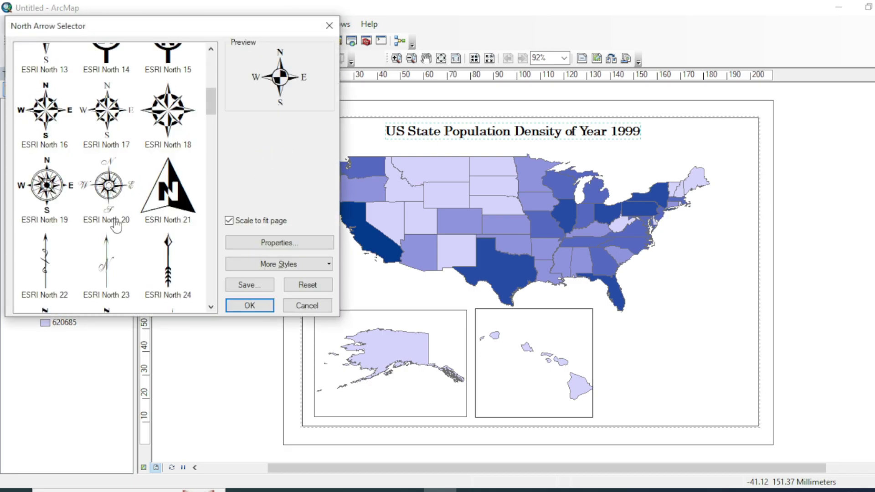
{"action": "scroll", "coordinate": [115, 201], "scroll_direction": "up", "scroll_amount": 10}
{"action": "scroll", "coordinate": [64, 123], "scroll_direction": "down", "scroll_amount": 20}
{"action": "left_click", "coordinate": [53, 117]}
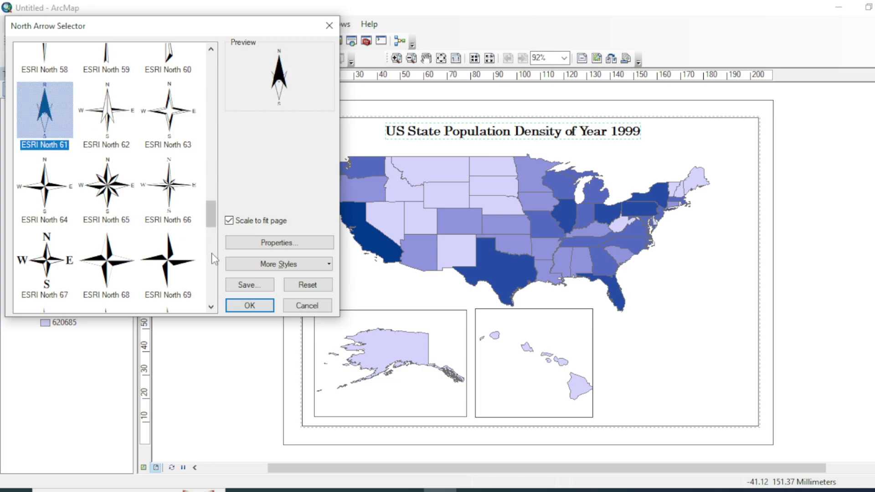
{"action": "left_click", "coordinate": [246, 306]}
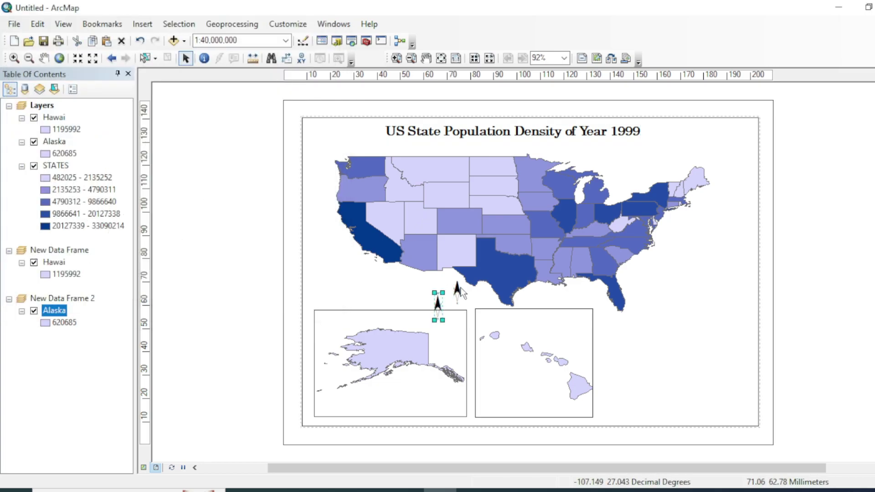
{"action": "left_click_drag", "start_coordinate": [704, 159], "coordinate": [723, 201]}
{"action": "left_click", "coordinate": [810, 197]}
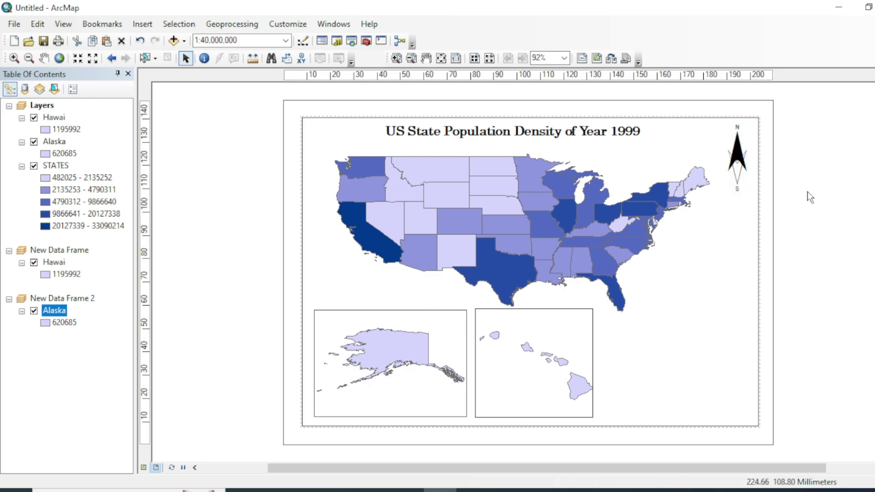
Start a new legend and remove Alaska and Hawai from its legend items
{"action": "left_click", "coordinate": [143, 23]}
{"action": "left_click", "coordinate": [173, 117]}
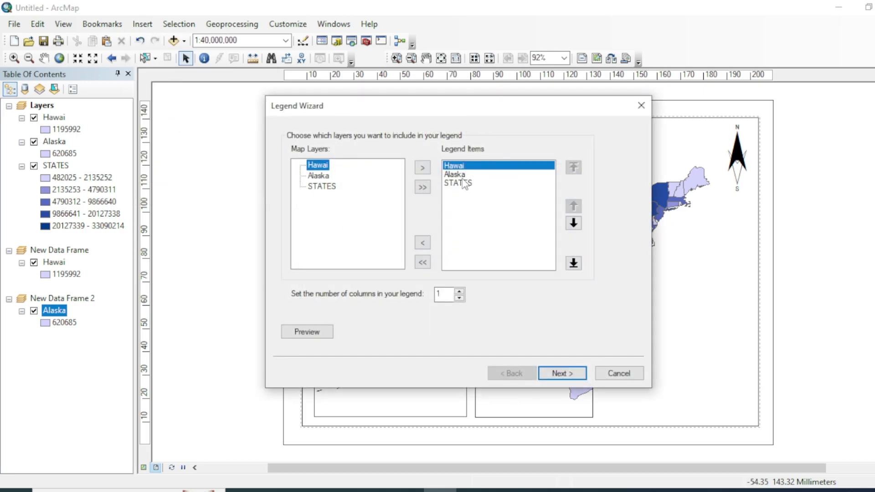
{"action": "left_click", "coordinate": [455, 174]}
{"action": "left_click", "coordinate": [463, 166]}
{"action": "left_click", "coordinate": [422, 243]}
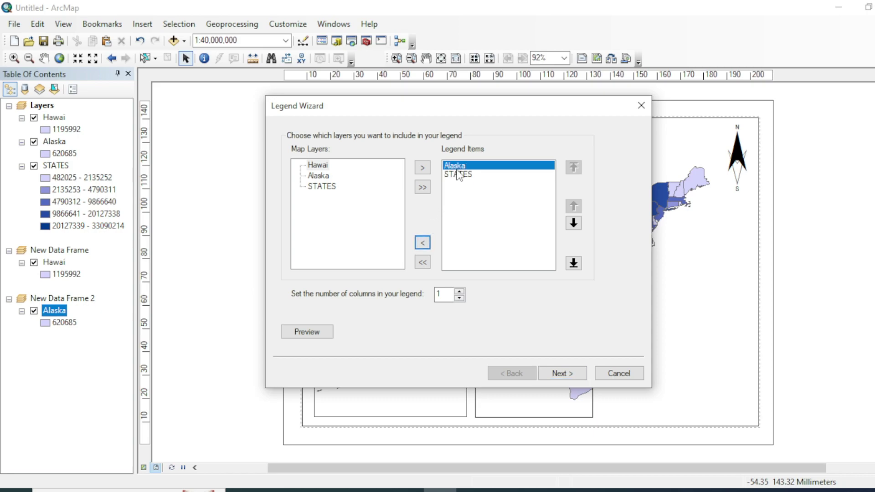
{"action": "left_click", "coordinate": [422, 242]}
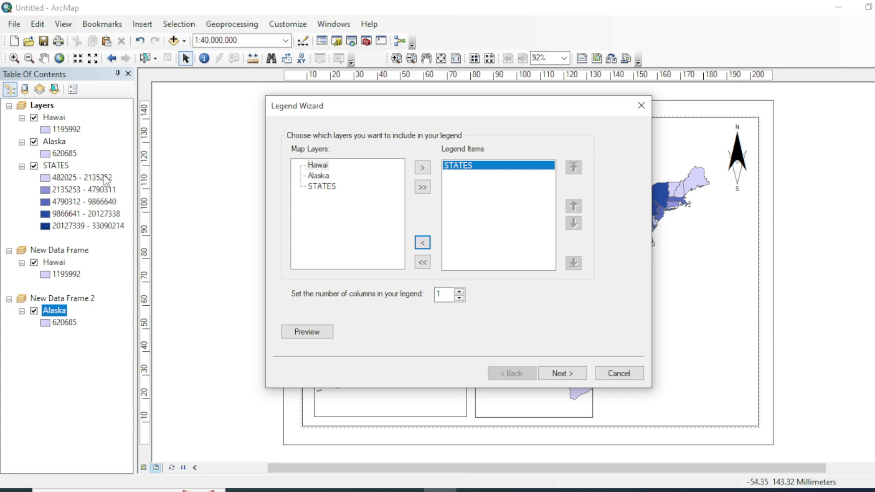
Finish the legend wizard with default settings and move the legend to the lower right
{"action": "left_click", "coordinate": [566, 375]}
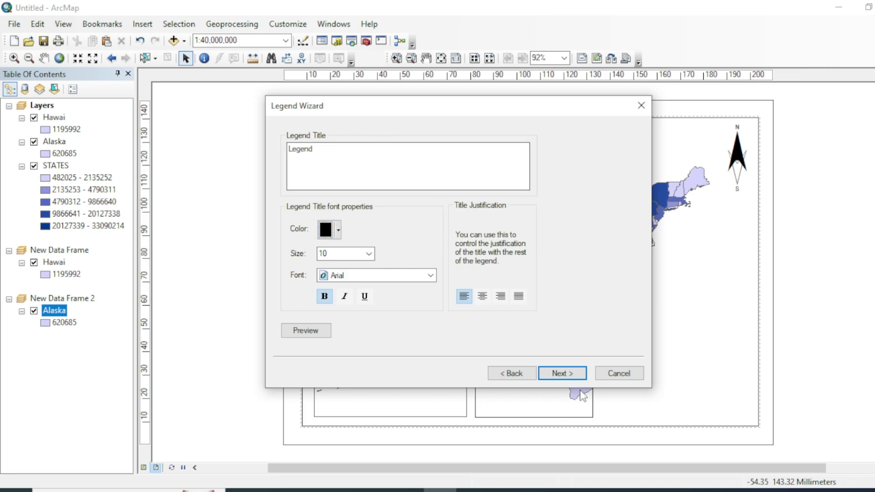
{"action": "left_click", "coordinate": [562, 373]}
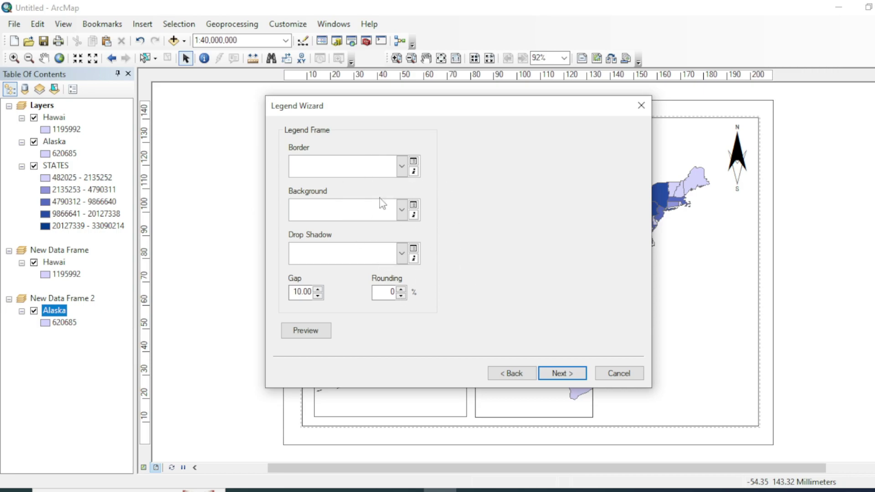
{"action": "left_click", "coordinate": [564, 373]}
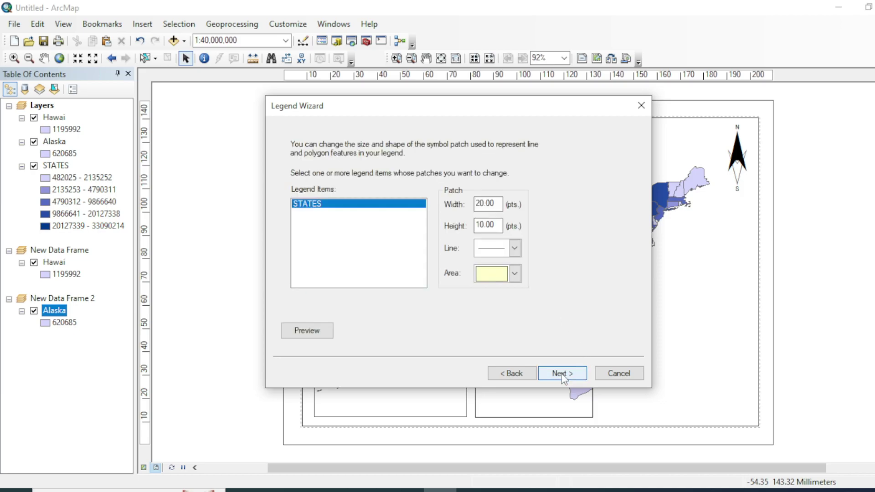
{"action": "left_click", "coordinate": [562, 374]}
{"action": "left_click", "coordinate": [567, 374]}
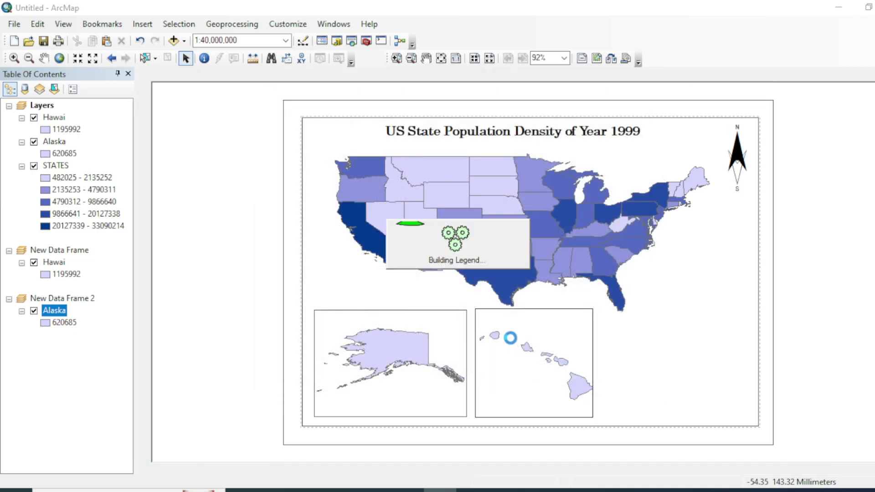
{"action": "left_click_drag", "start_coordinate": [479, 293], "coordinate": [664, 390]}
{"action": "left_click", "coordinate": [667, 345]}
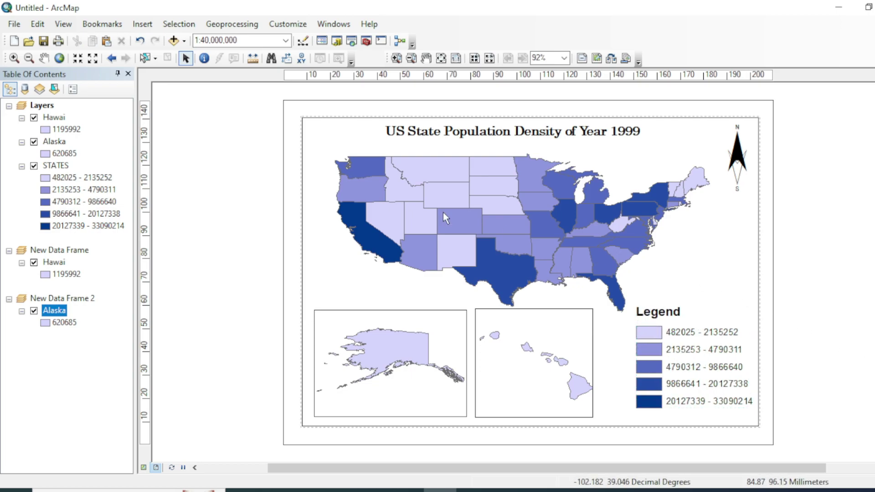
Insert an Alternating Scale Bar 1 Metric below the legend and trim its left end
{"action": "left_click", "coordinate": [142, 24]}
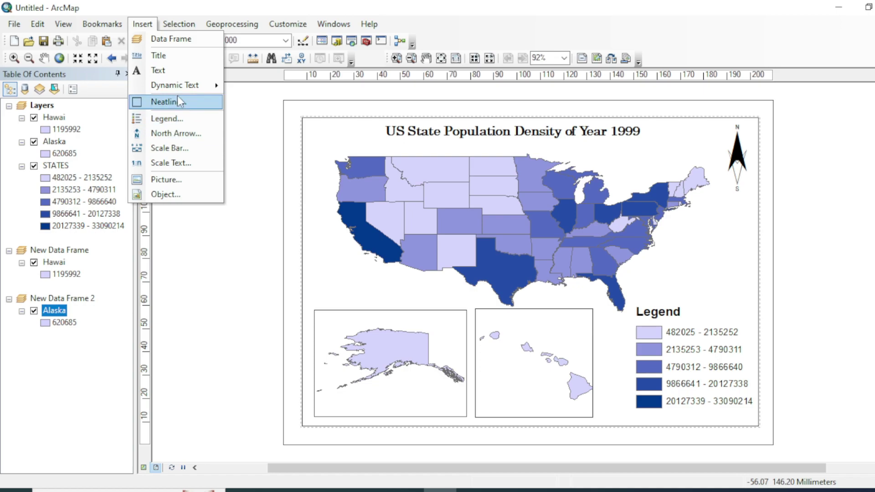
{"action": "left_click", "coordinate": [168, 147]}
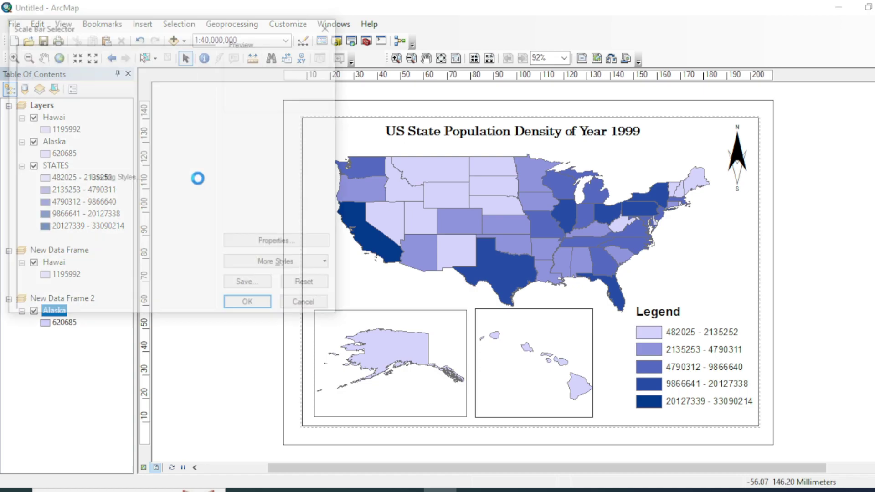
{"action": "scroll", "coordinate": [153, 168], "scroll_direction": "down", "scroll_amount": 12}
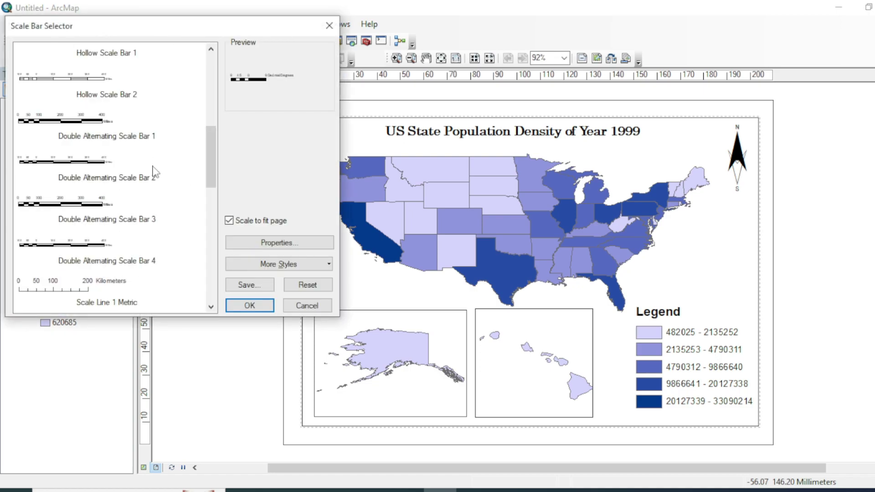
{"action": "scroll", "coordinate": [123, 192], "scroll_direction": "down", "scroll_amount": 3}
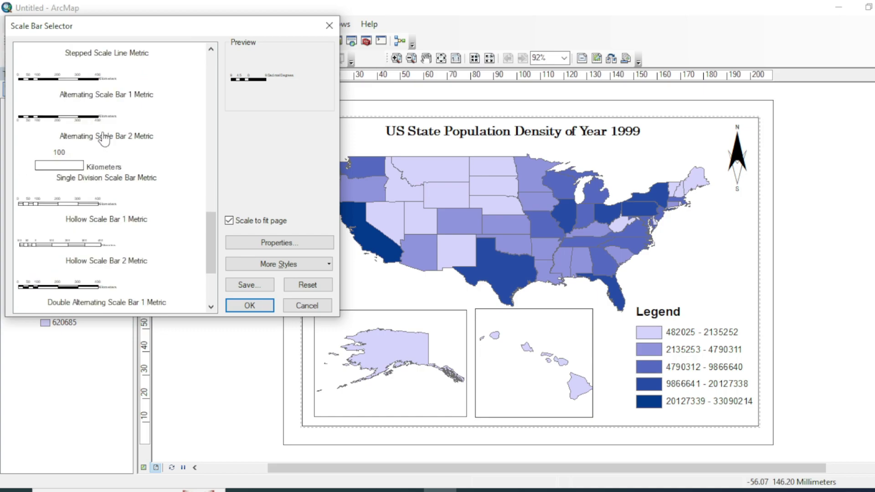
{"action": "left_click", "coordinate": [87, 82]}
{"action": "left_click", "coordinate": [250, 305]}
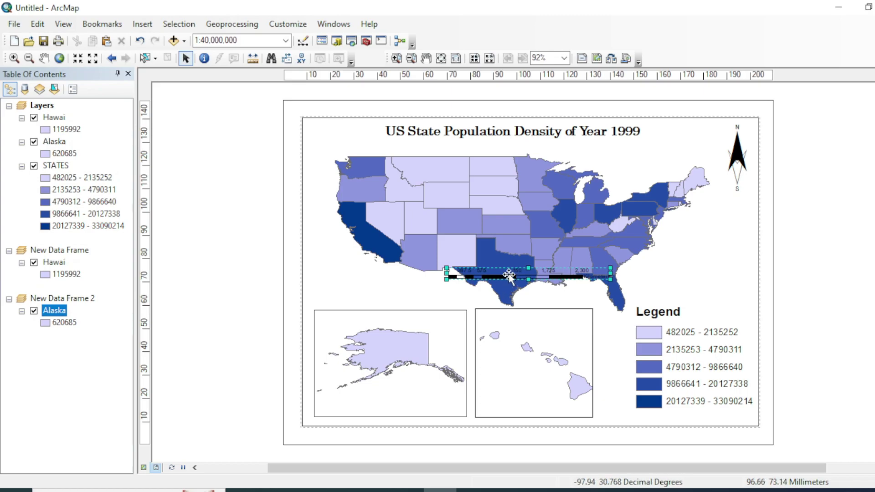
{"action": "left_click_drag", "start_coordinate": [509, 275], "coordinate": [657, 419]}
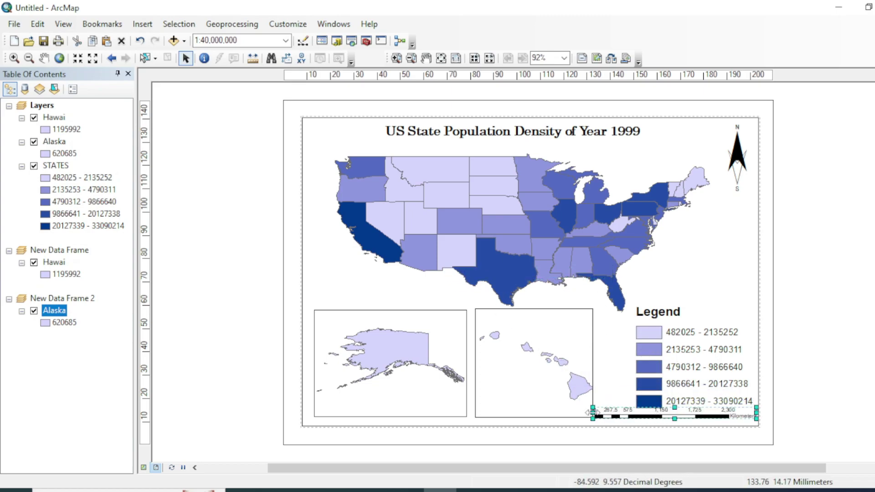
{"action": "left_click_drag", "start_coordinate": [587, 413], "coordinate": [599, 414]}
Change the scale bar's unit label to KM in its Scale and Units settings
{"action": "left_click", "coordinate": [610, 392]}
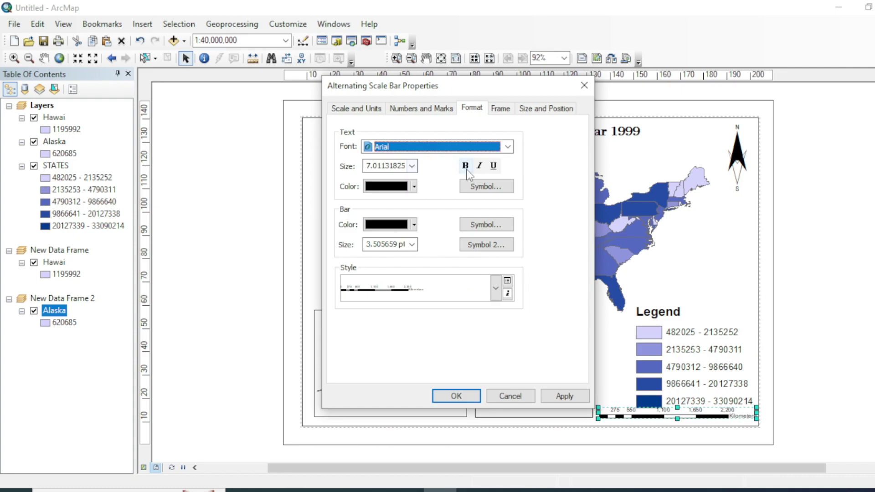
{"action": "left_click", "coordinate": [372, 109]}
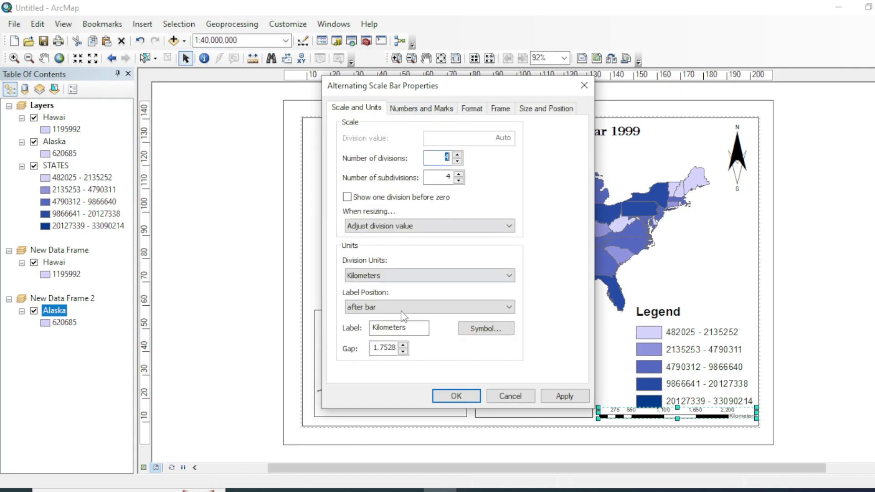
{"action": "left_click_drag", "start_coordinate": [407, 327], "coordinate": [385, 327]}
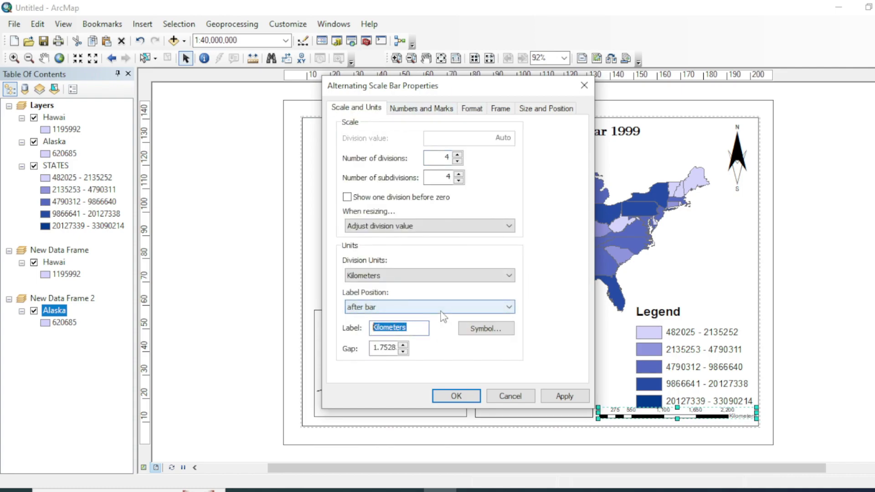
{"action": "type", "text": "KM"}
{"action": "left_click", "coordinate": [501, 329]}
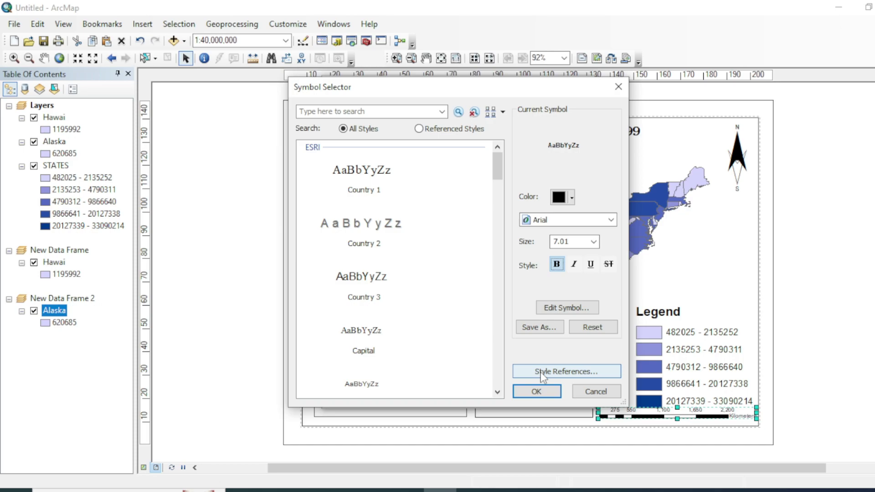
{"action": "left_click", "coordinate": [536, 391]}
Make the scale bar text bold, apply, and nudge the bar slightly right
{"action": "left_click", "coordinate": [421, 108]}
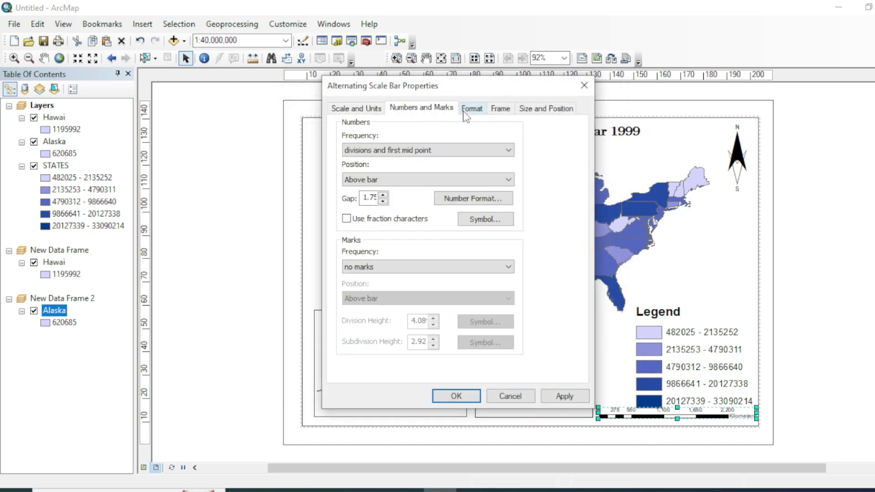
{"action": "left_click", "coordinate": [472, 107]}
{"action": "left_click", "coordinate": [465, 153]}
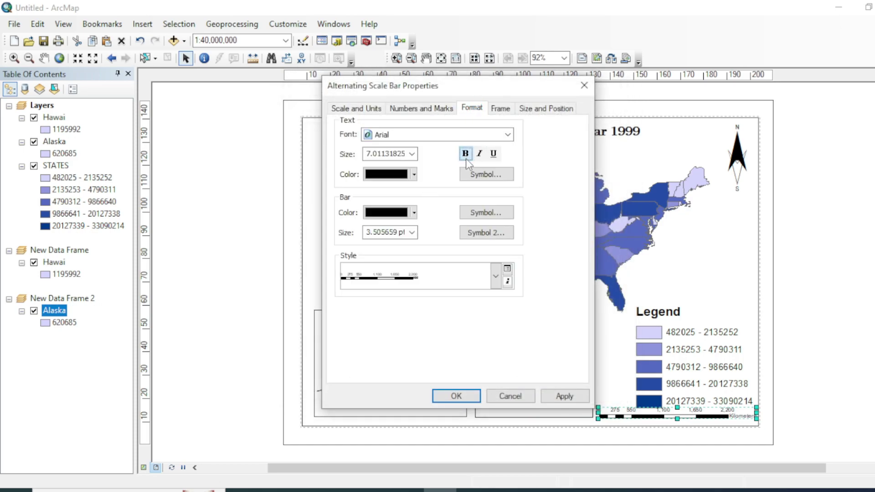
{"action": "left_click", "coordinate": [458, 396]}
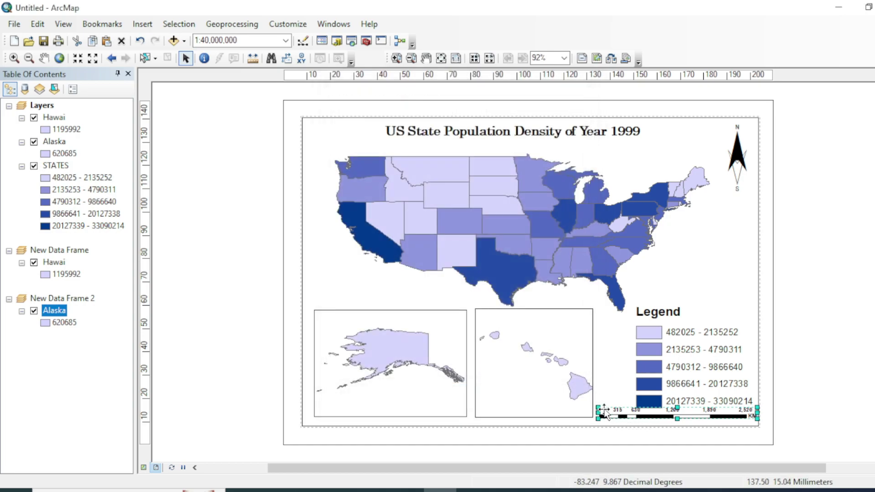
{"action": "left_click_drag", "start_coordinate": [598, 411], "coordinate": [607, 410]}
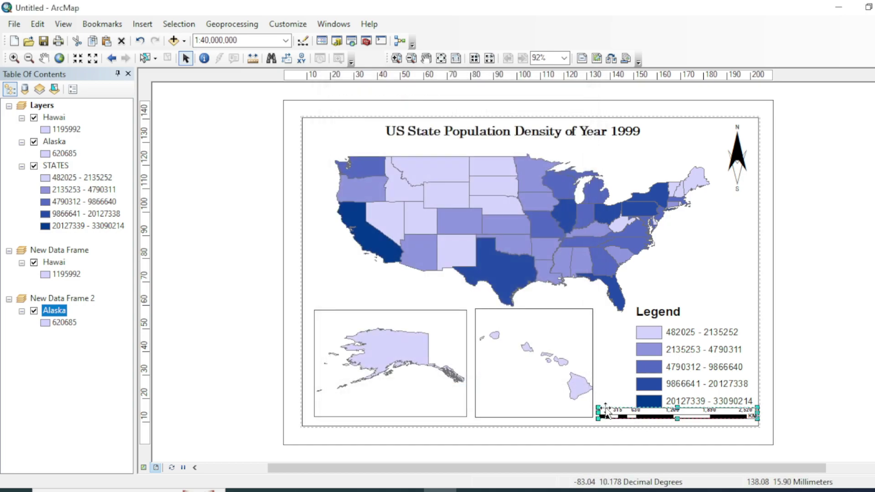
Open the STATES layer's label style symbol and review its advanced text and mask options
{"action": "left_click", "coordinate": [697, 423]}
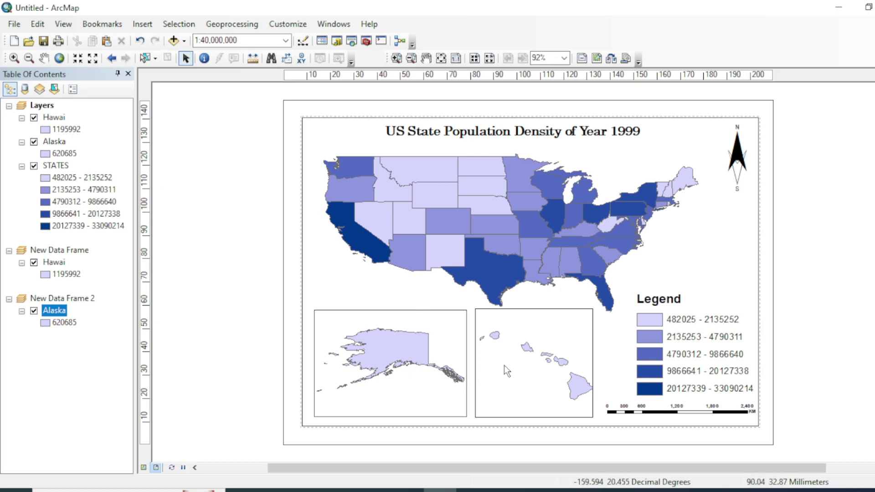
{"action": "right_click", "coordinate": [58, 168]}
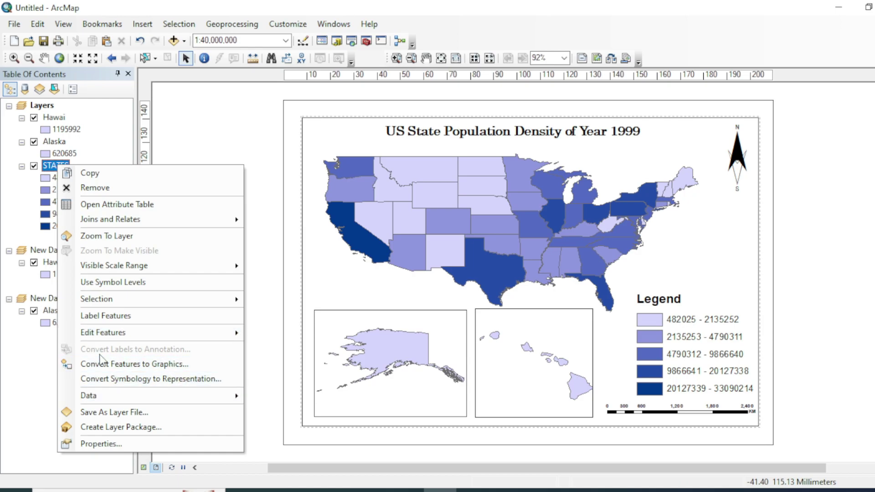
{"action": "left_click", "coordinate": [101, 444]}
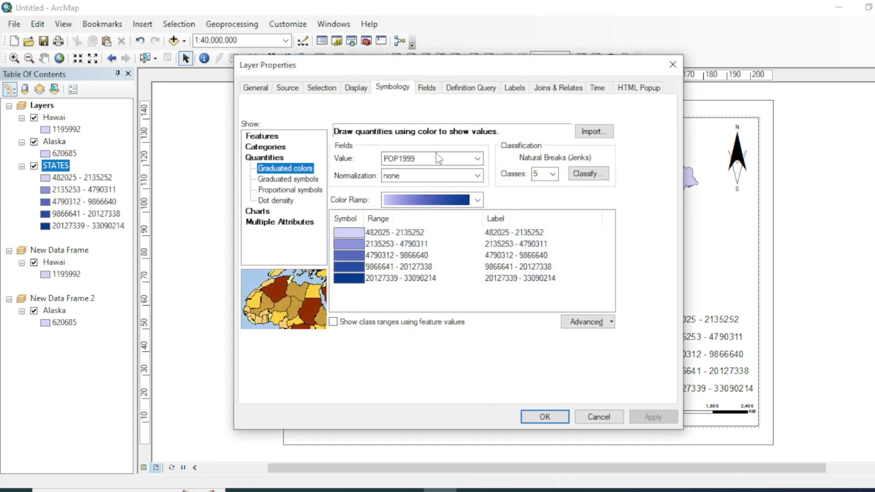
{"action": "left_click", "coordinate": [514, 87]}
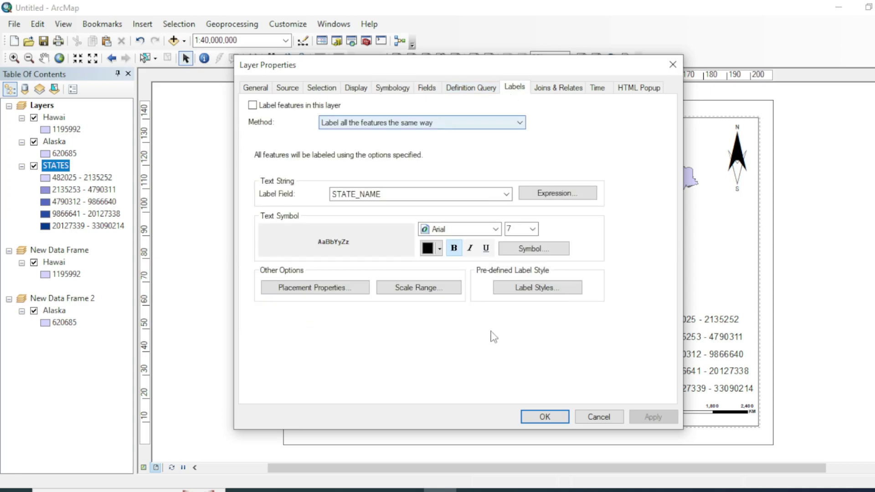
{"action": "left_click", "coordinate": [531, 292]}
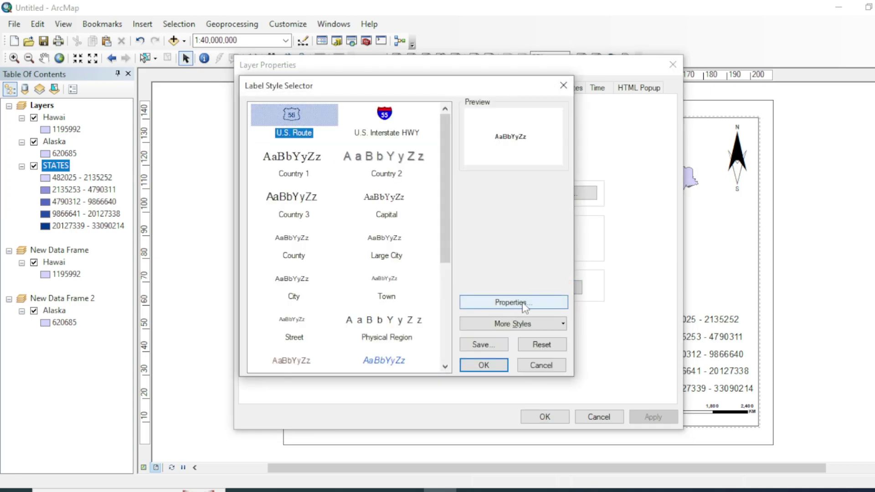
{"action": "left_click", "coordinate": [514, 303]}
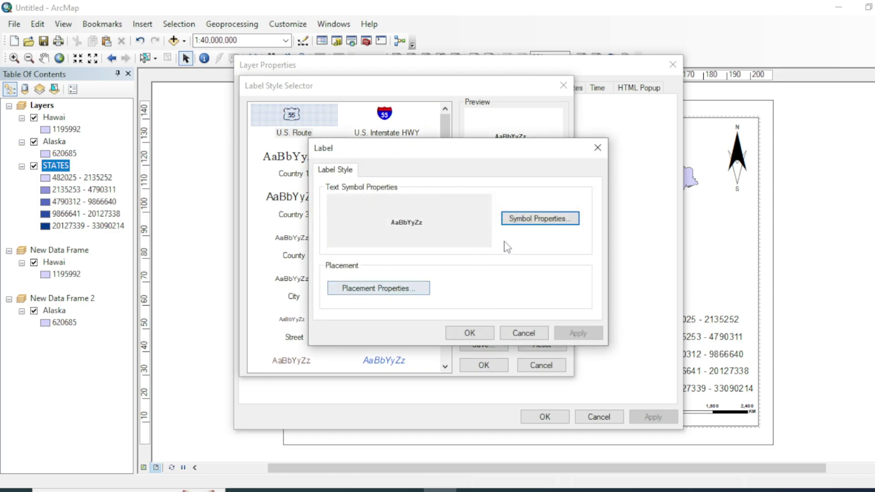
{"action": "left_click", "coordinate": [537, 228]}
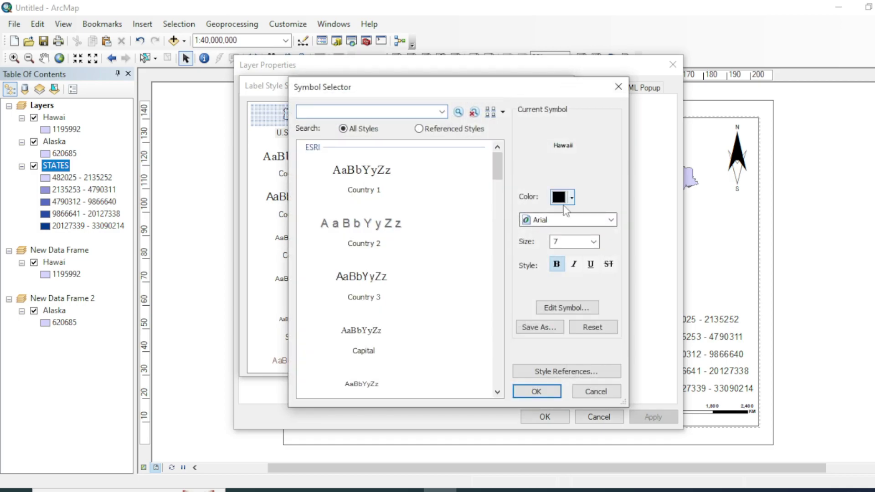
{"action": "left_click", "coordinate": [568, 308]}
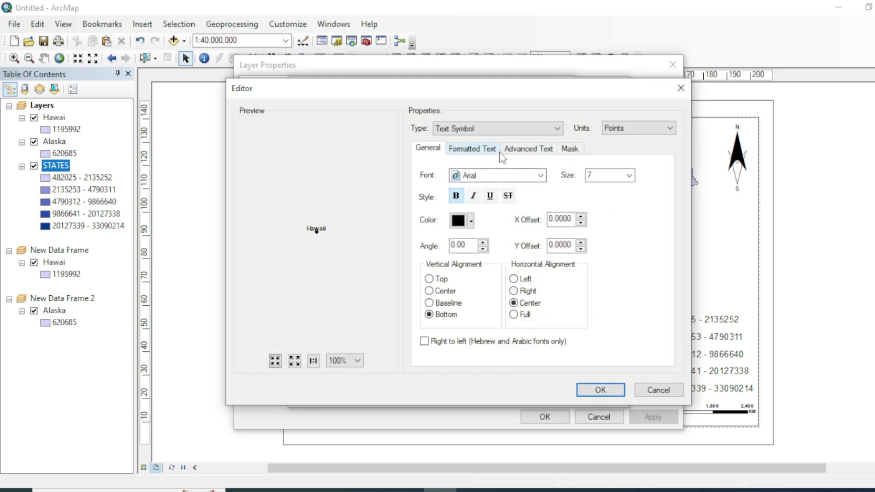
{"action": "left_click", "coordinate": [519, 149]}
{"action": "left_click", "coordinate": [567, 150]}
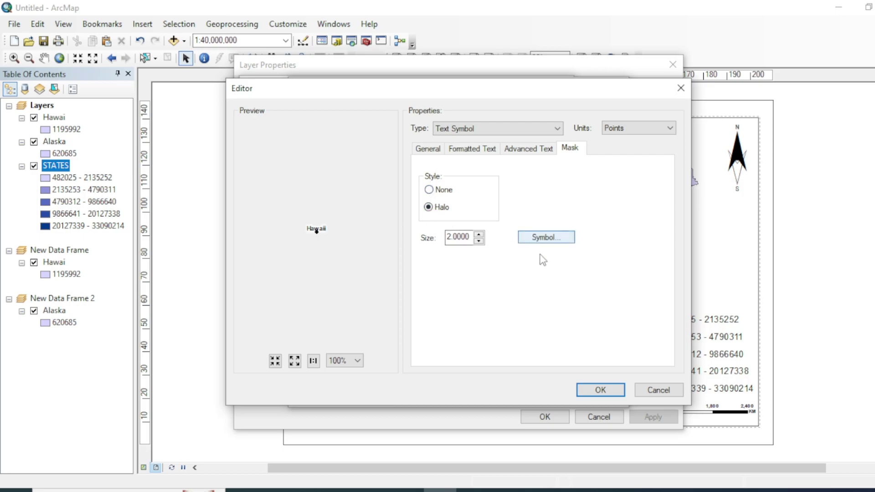
{"action": "left_click", "coordinate": [600, 389]}
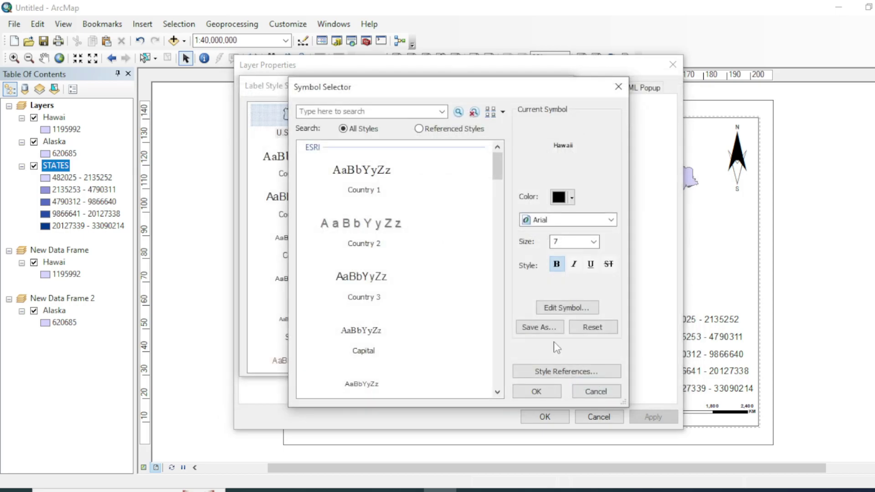
Set the STATES label text to 8-point bold and apply the labelling settings
{"action": "left_click", "coordinate": [594, 243]}
{"action": "left_click", "coordinate": [573, 275]}
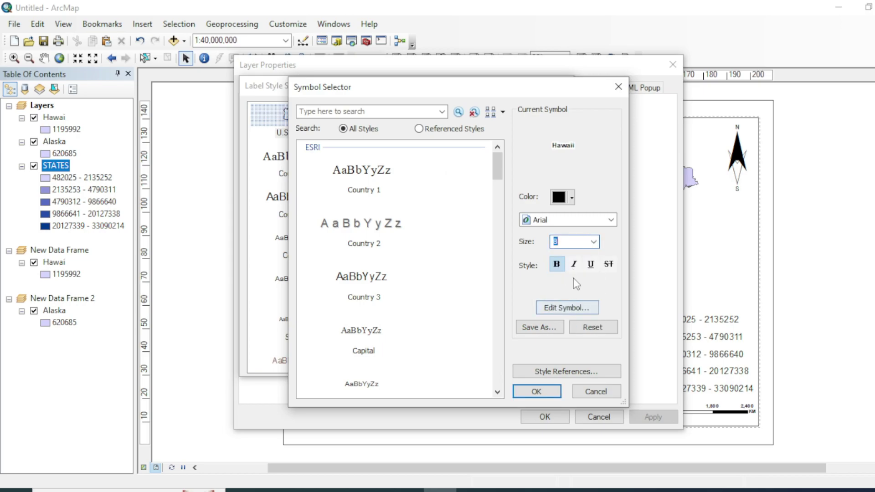
{"action": "left_click", "coordinate": [557, 266]}
{"action": "left_click", "coordinate": [536, 392]}
{"action": "left_click", "coordinate": [469, 332]}
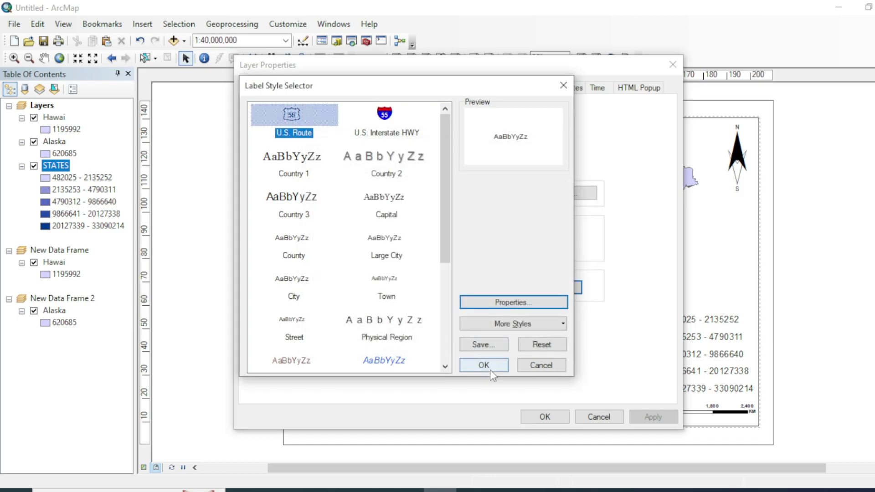
{"action": "left_click", "coordinate": [483, 364]}
{"action": "left_click", "coordinate": [546, 413]}
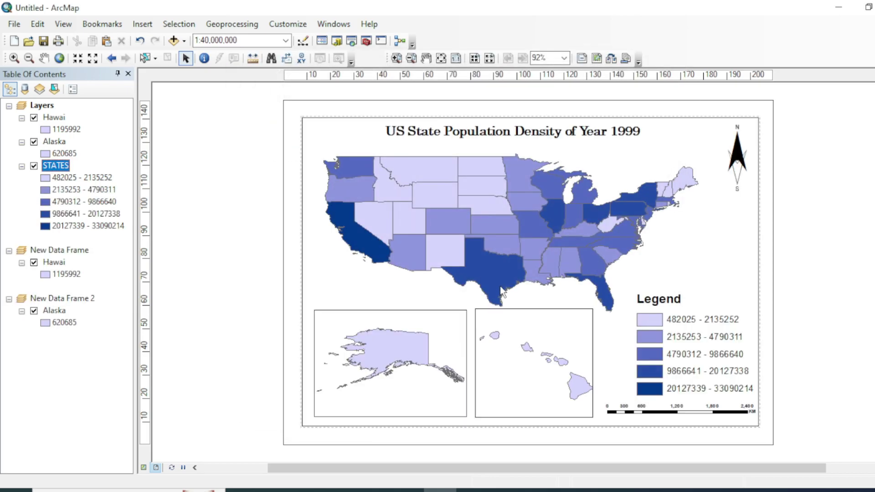
Turn on Label Features for the STATES layer to show state names
{"action": "right_click", "coordinate": [49, 165]}
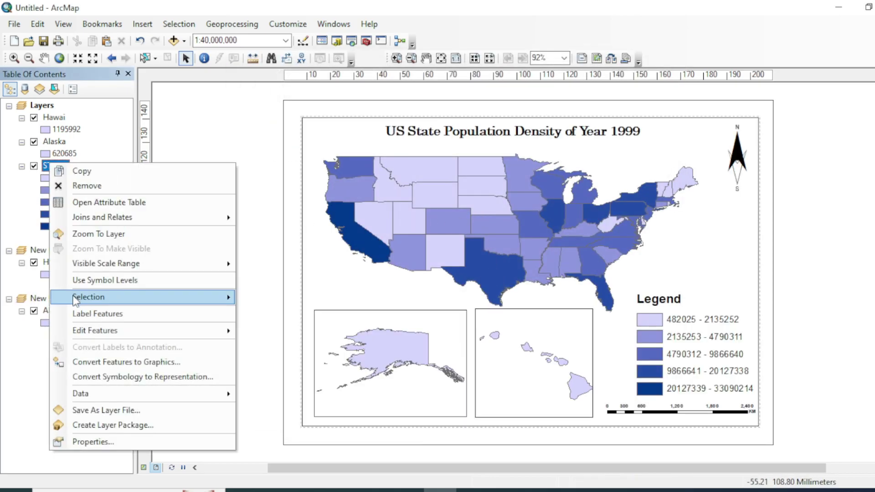
{"action": "left_click", "coordinate": [96, 314]}
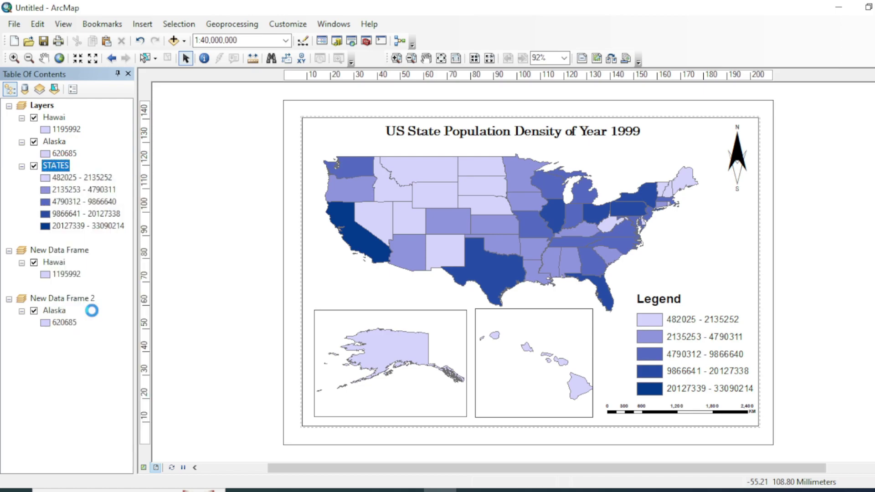
{"action": "left_click", "coordinate": [86, 370]}
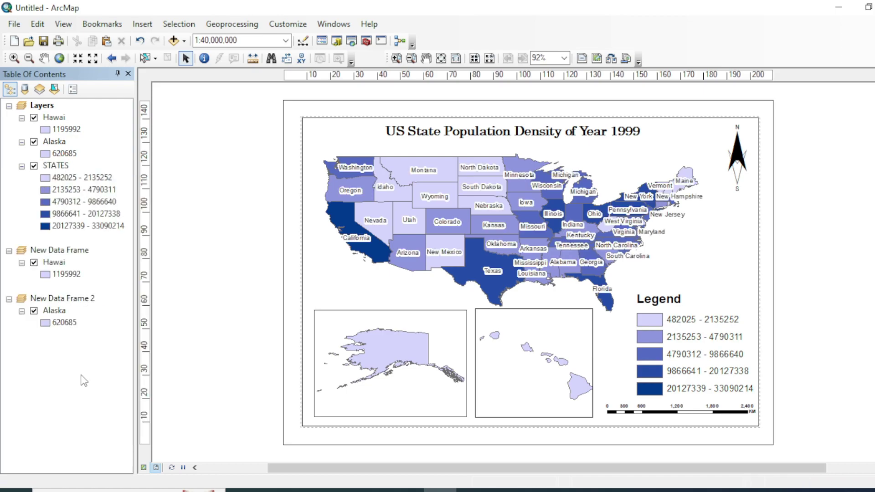
Show the Draw toolbar and dock it along the bottom of the ArcMap window
{"action": "right_click", "coordinate": [680, 59]}
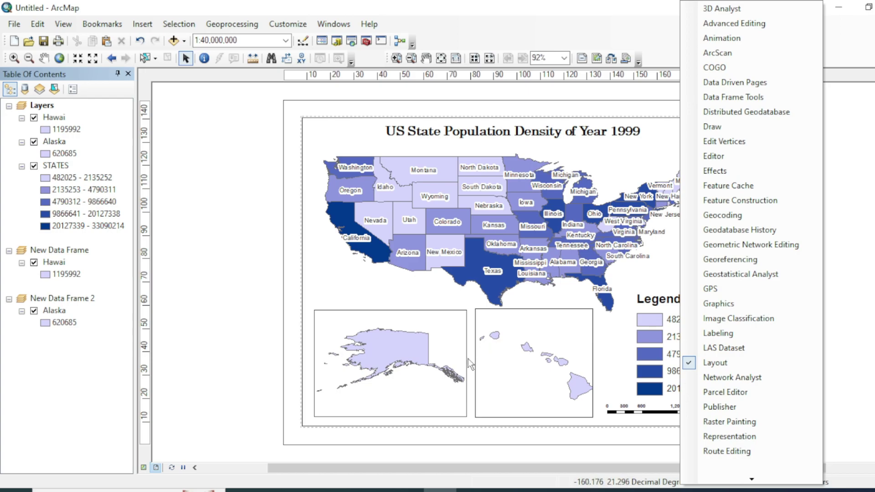
{"action": "left_click", "coordinate": [392, 387]}
{"action": "left_click", "coordinate": [521, 381]}
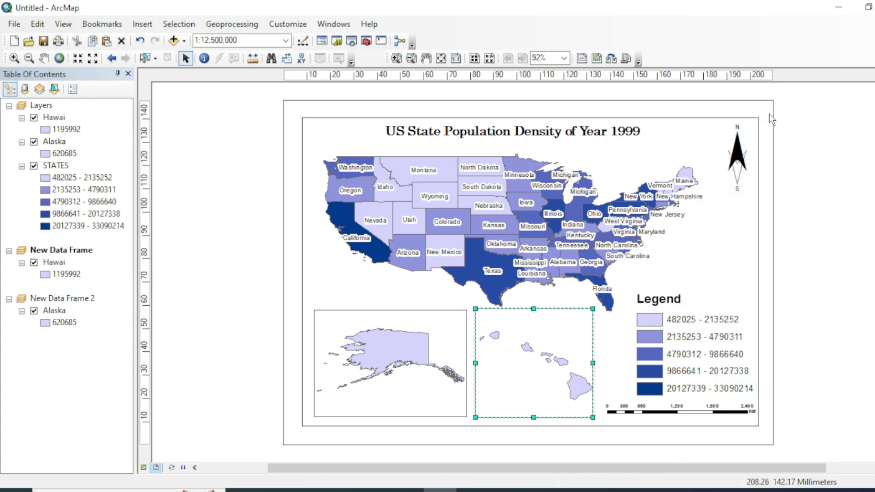
{"action": "right_click", "coordinate": [723, 61]}
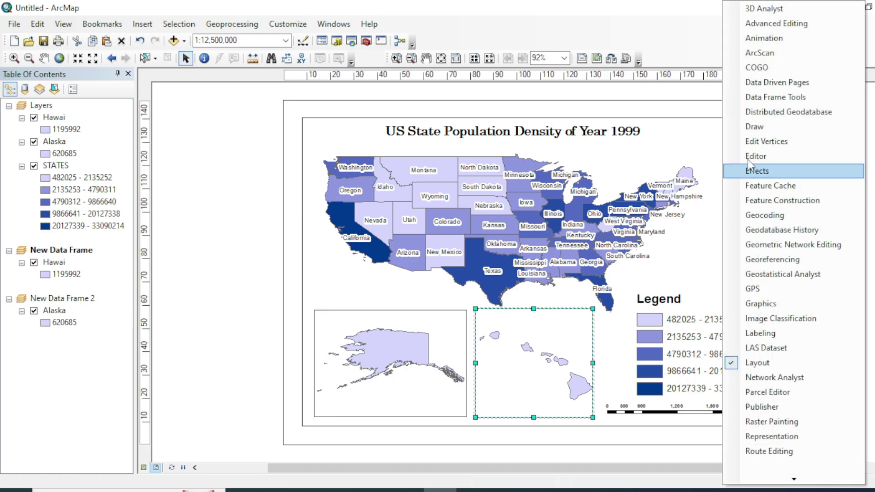
{"action": "left_click", "coordinate": [767, 126]}
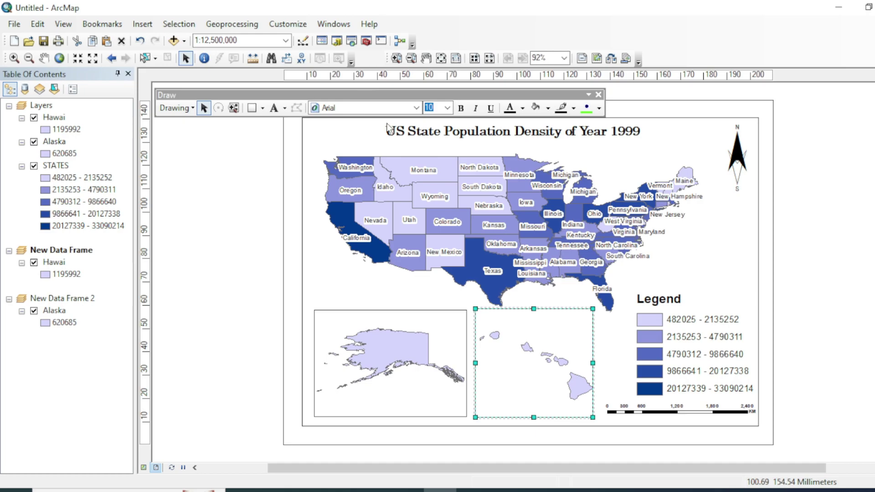
{"action": "mouse_move", "coordinate": [434, 99]}
{"action": "left_mouse_down"}
{"action": "mouse_move", "coordinate": [431, 358]}
{"action": "mouse_move", "coordinate": [414, 472]}
{"action": "left_mouse_up"}
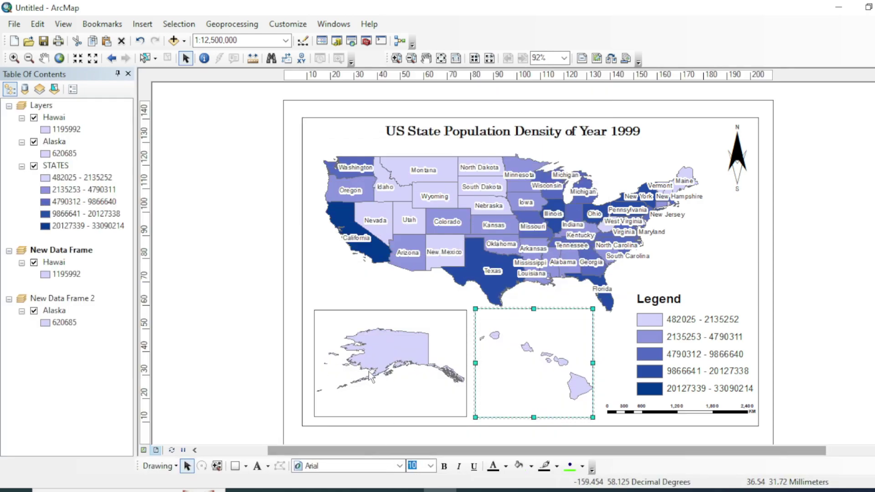
Add an 'Alaska' label in the Alaska inset, set it 14-point bold, and position it low
{"action": "scroll", "coordinate": [543, 255], "scroll_direction": "up", "scroll_amount": 1}
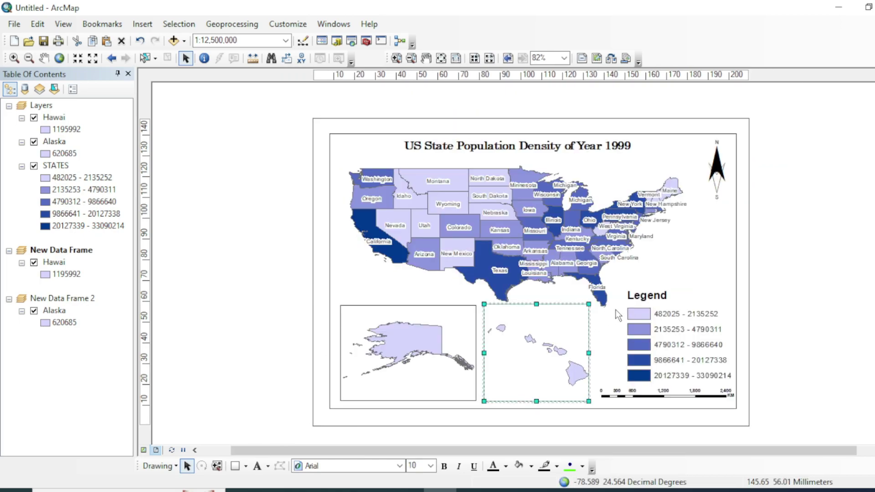
{"action": "scroll", "coordinate": [619, 317], "scroll_direction": "down", "scroll_amount": 1}
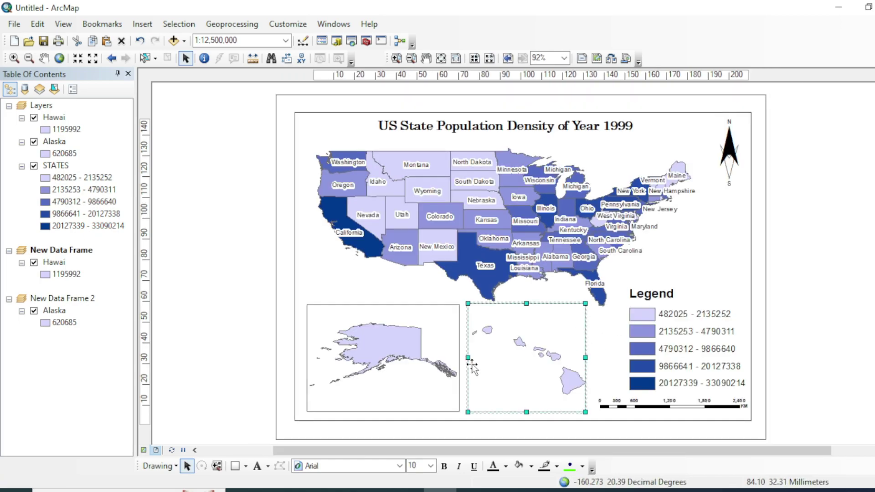
{"action": "left_click", "coordinate": [256, 468]}
{"action": "left_click", "coordinate": [360, 396]}
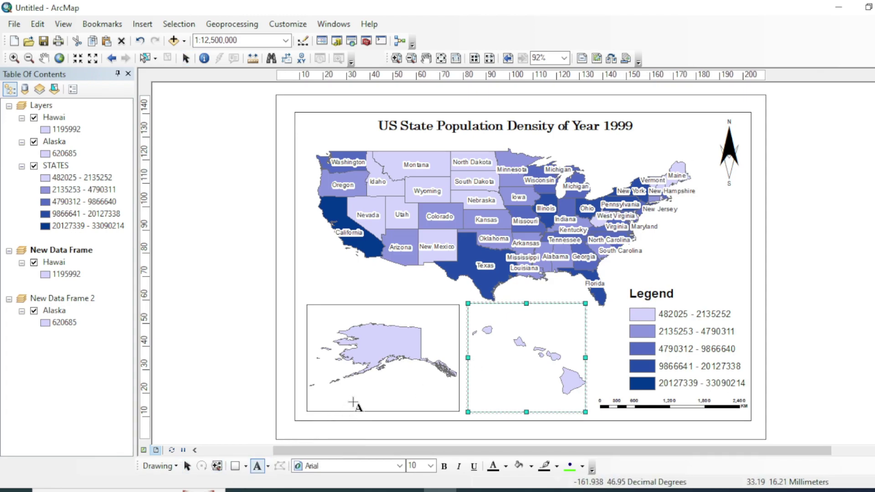
{"action": "type", "text": "Alaska"}
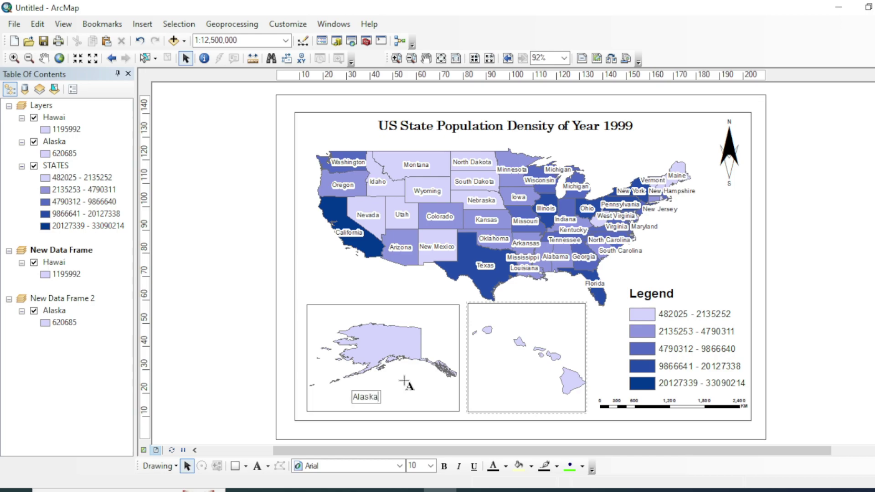
{"action": "left_click", "coordinate": [187, 466]}
{"action": "left_click_drag", "start_coordinate": [365, 397], "coordinate": [381, 401]}
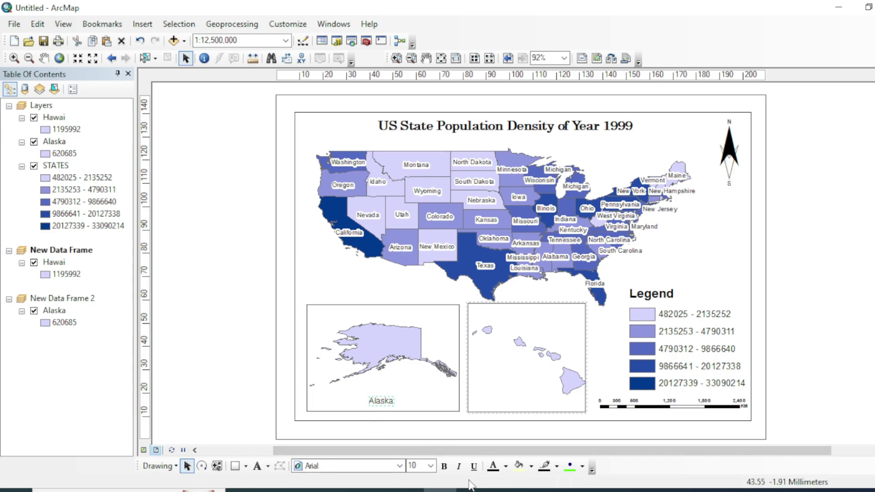
{"action": "left_click", "coordinate": [431, 466]}
{"action": "left_click", "coordinate": [412, 367]}
{"action": "left_click", "coordinate": [430, 465]}
{"action": "left_click", "coordinate": [412, 366]}
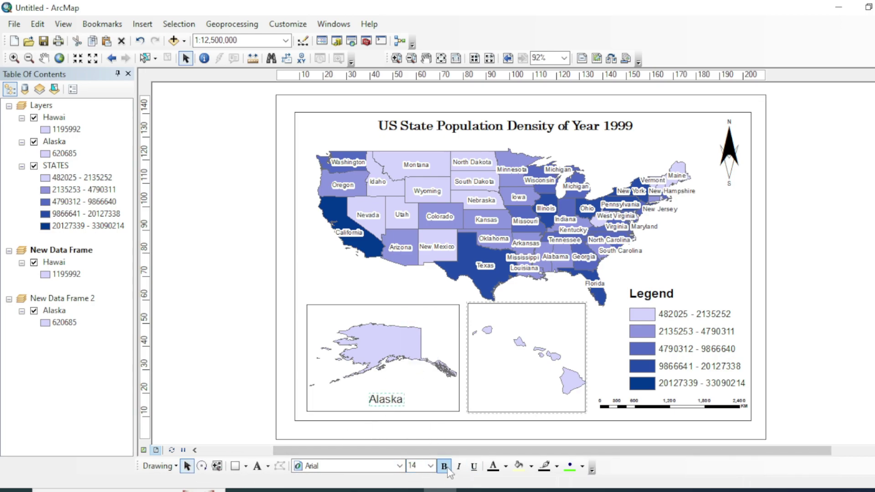
{"action": "left_click", "coordinate": [444, 466]}
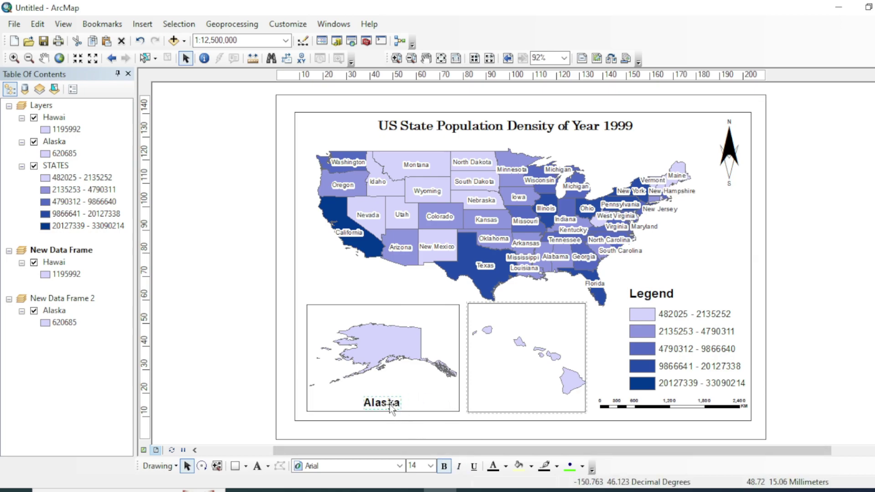
{"action": "mouse_move", "coordinate": [390, 406]}
{"action": "left_mouse_down"}
{"action": "mouse_move", "coordinate": [396, 349]}
{"action": "mouse_move", "coordinate": [391, 404]}
{"action": "left_mouse_up"}
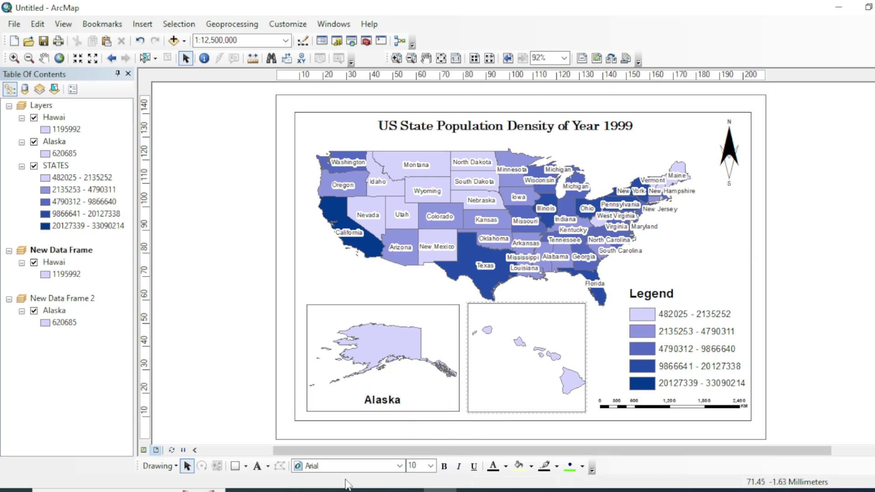
Add a 'Hawai' label in the Hawaii inset, set it 14-point bold, and move it lower
{"action": "left_click", "coordinate": [257, 466]}
{"action": "left_click", "coordinate": [514, 392]}
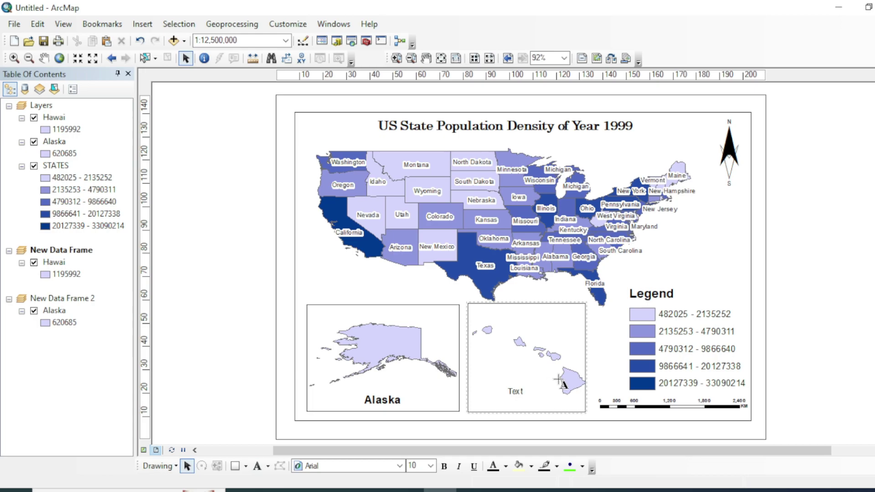
{"action": "type", "text": "Hawai"}
{"action": "left_click", "coordinate": [431, 466]}
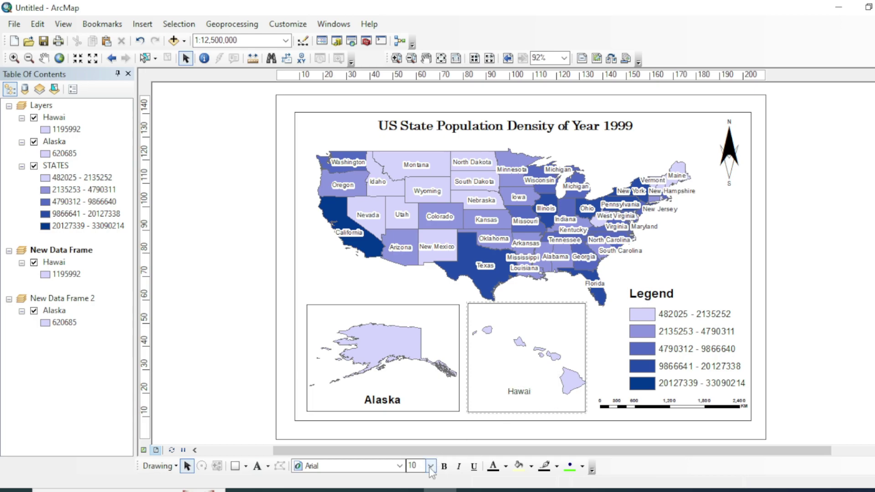
{"action": "left_click", "coordinate": [524, 396]}
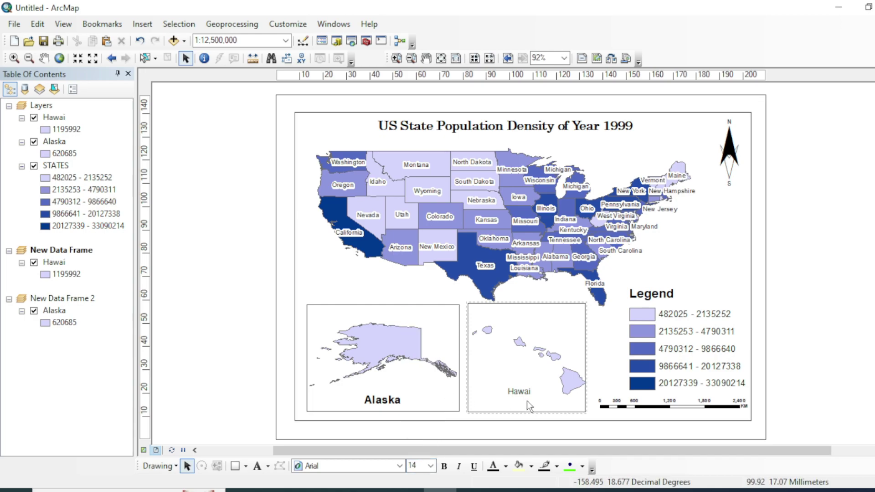
{"action": "left_click", "coordinate": [431, 466]}
{"action": "left_click", "coordinate": [416, 363]}
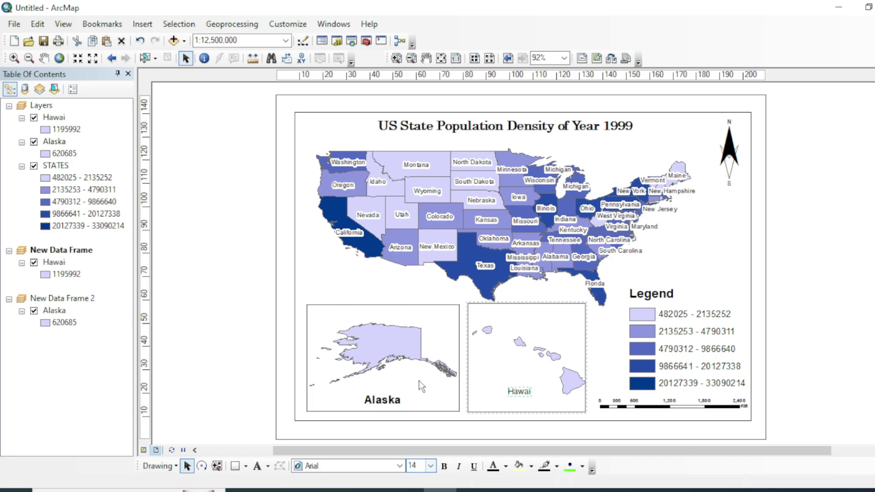
{"action": "left_click", "coordinate": [444, 465]}
{"action": "left_click_drag", "start_coordinate": [527, 392], "coordinate": [524, 403]}
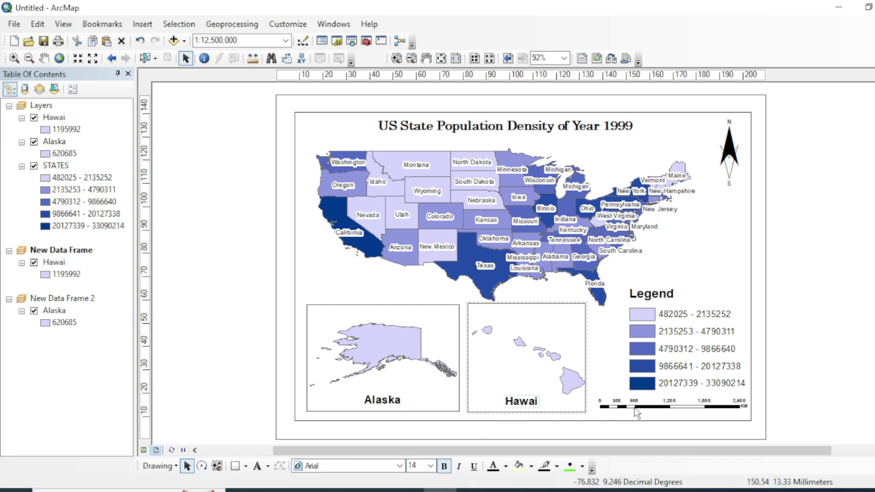
{"action": "left_click", "coordinate": [852, 349]}
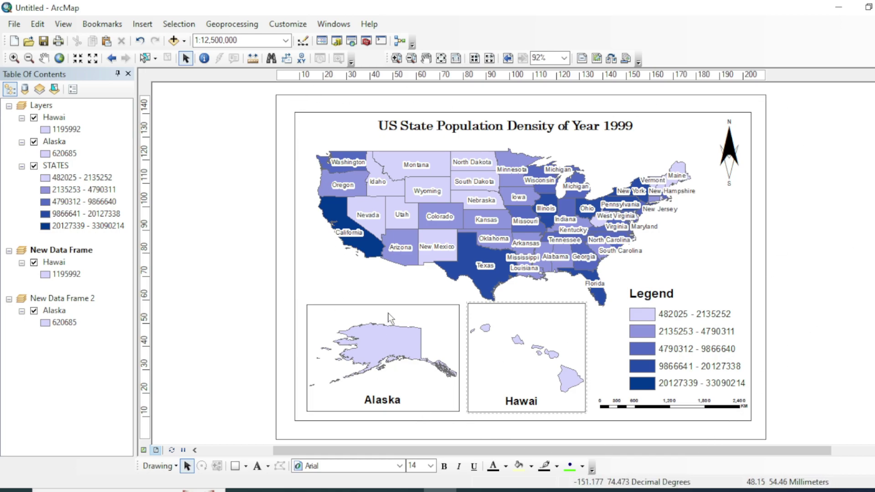
Create a Measured Grid for the main data frame, accepting the wizard's default appearance and labels
{"action": "right_click", "coordinate": [337, 264]}
{"action": "left_click", "coordinate": [381, 251]}
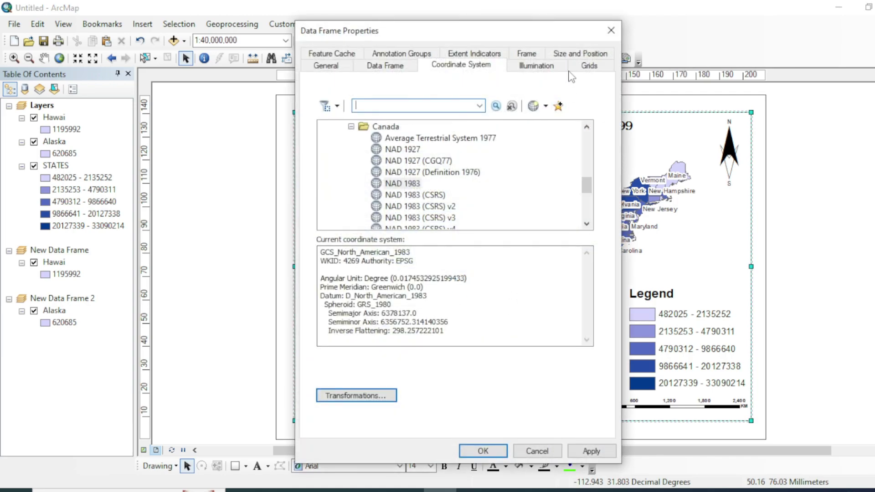
{"action": "left_click", "coordinate": [583, 66]}
{"action": "left_click", "coordinate": [540, 109]}
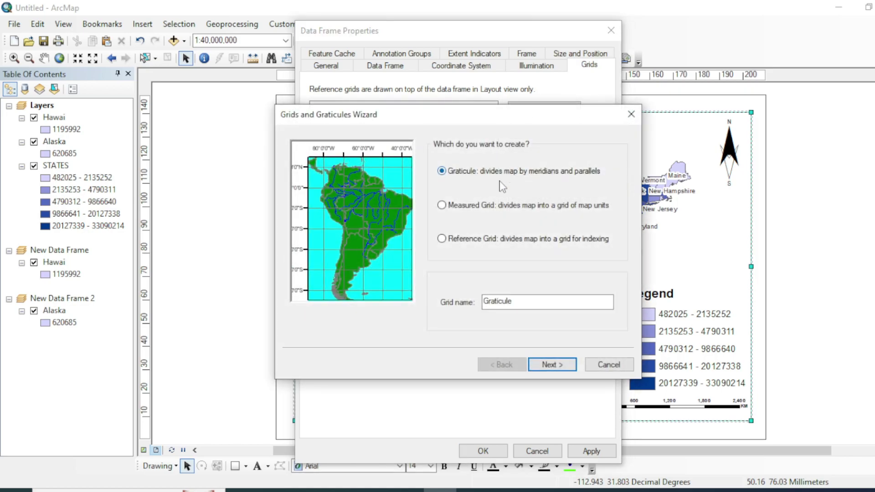
{"action": "left_click", "coordinate": [443, 205]}
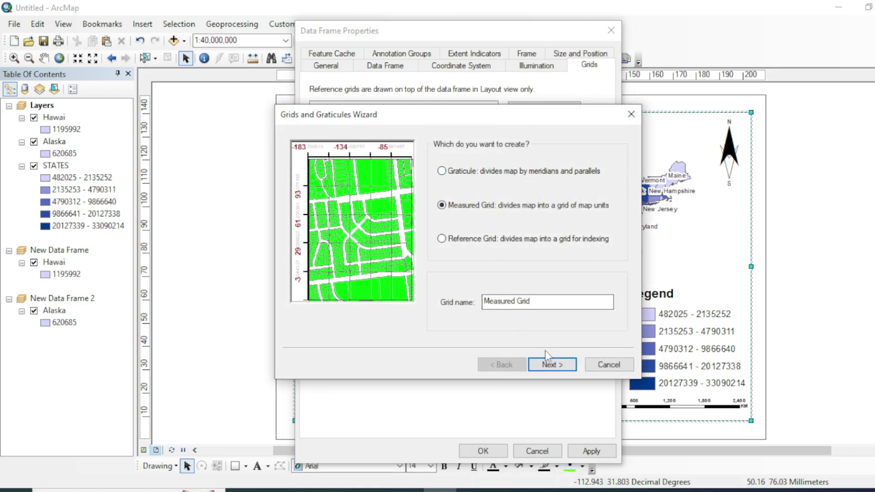
{"action": "left_click", "coordinate": [548, 367]}
{"action": "left_click", "coordinate": [548, 366]}
{"action": "left_click", "coordinate": [548, 365]}
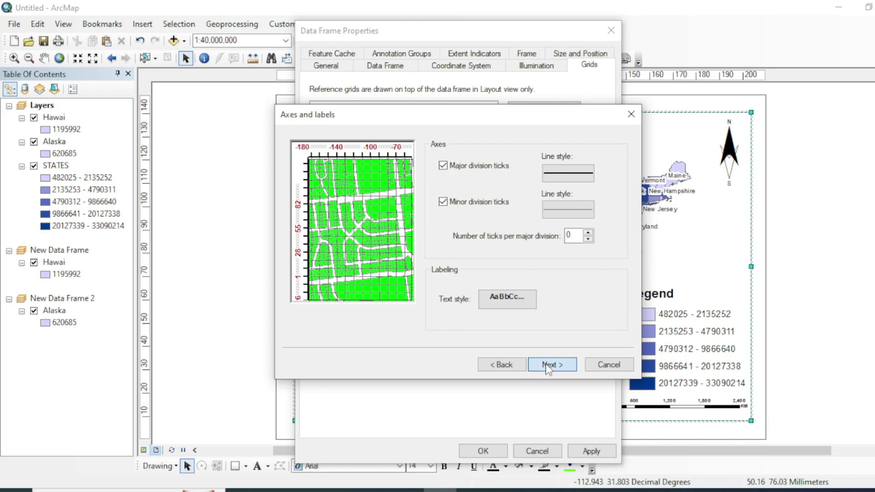
{"action": "left_click", "coordinate": [548, 367]}
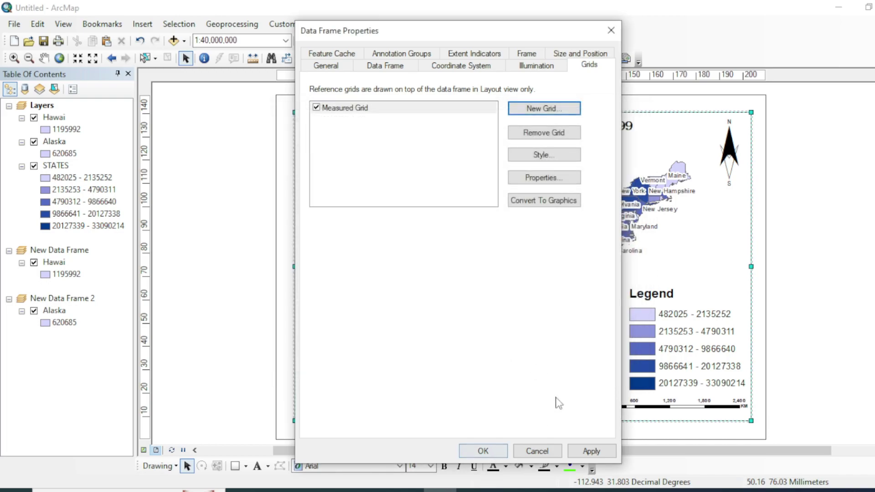
{"action": "left_click", "coordinate": [482, 451]}
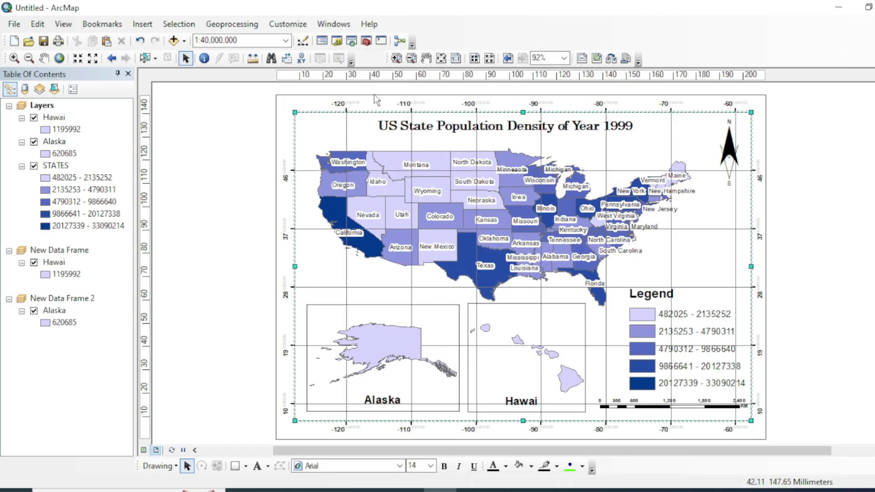
Set the Measured Grid's lines option to 'Do not show lines or ticks'
{"action": "right_click", "coordinate": [324, 253]}
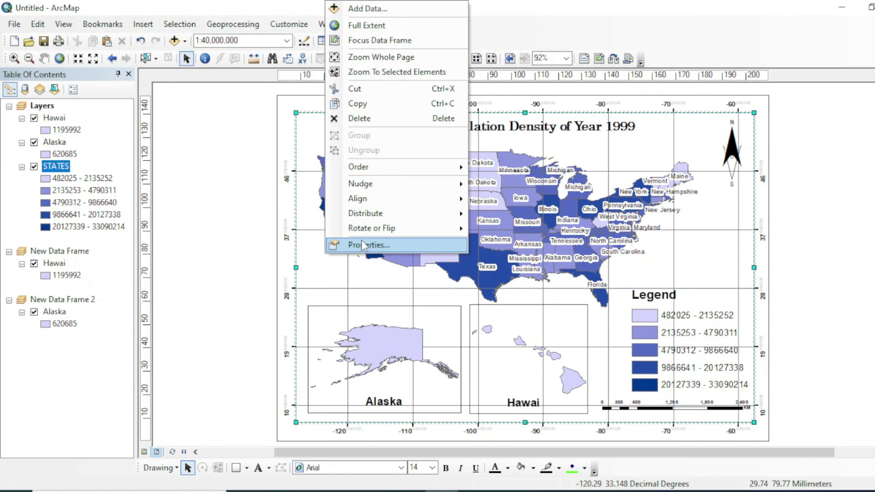
{"action": "left_click", "coordinate": [401, 245]}
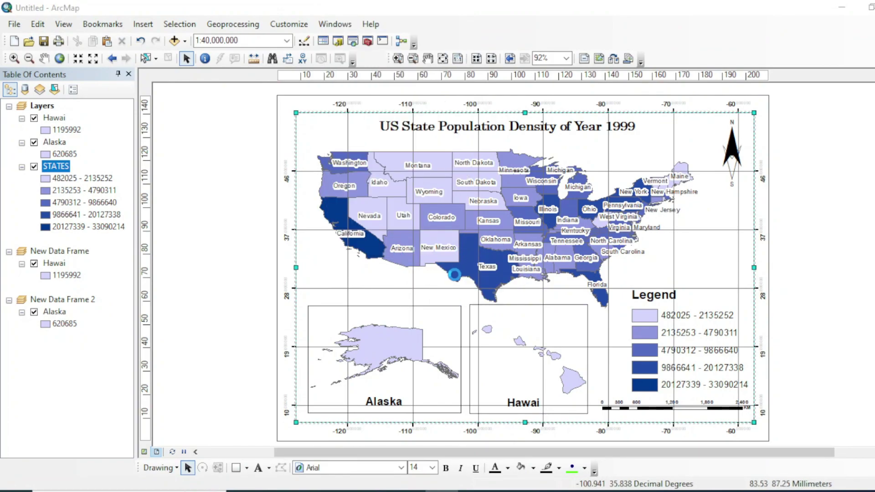
{"action": "left_click", "coordinate": [533, 189]}
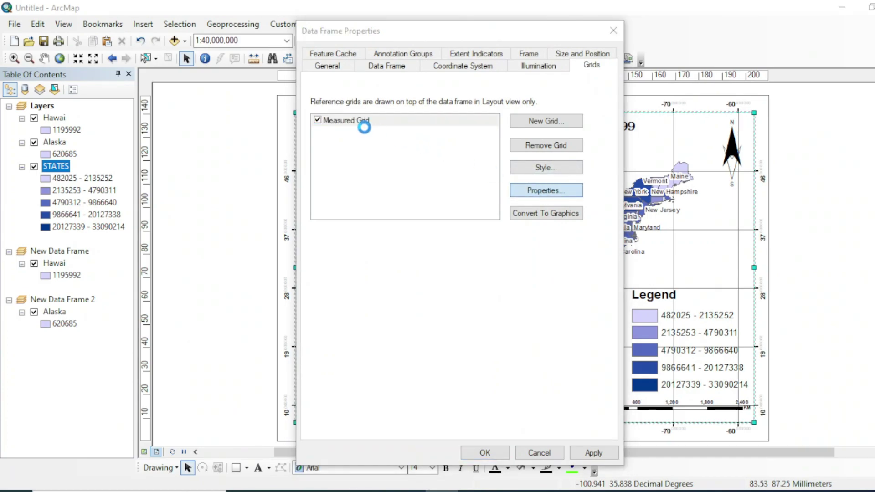
{"action": "left_click", "coordinate": [394, 97]}
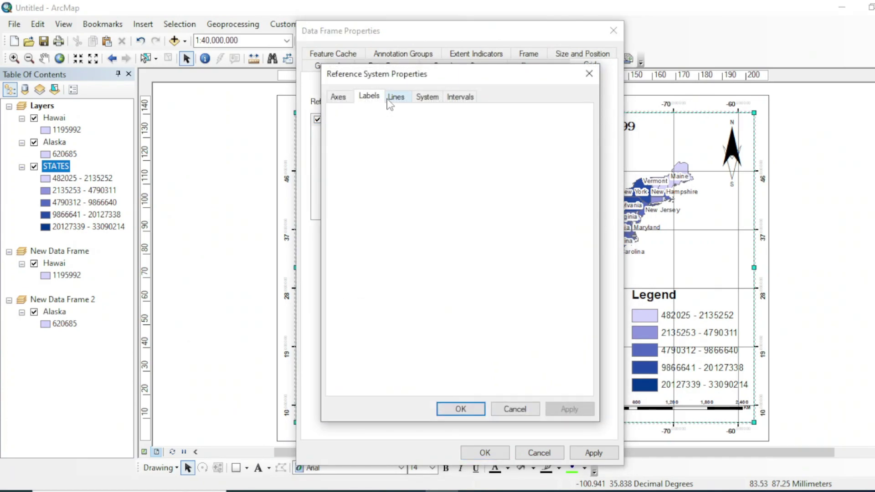
{"action": "left_click", "coordinate": [353, 163]}
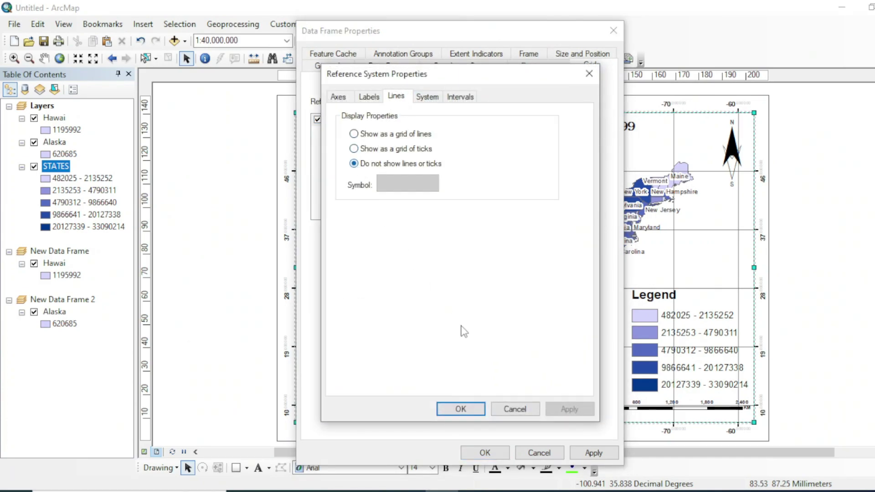
{"action": "left_click", "coordinate": [460, 409]}
{"action": "left_click", "coordinate": [485, 453]}
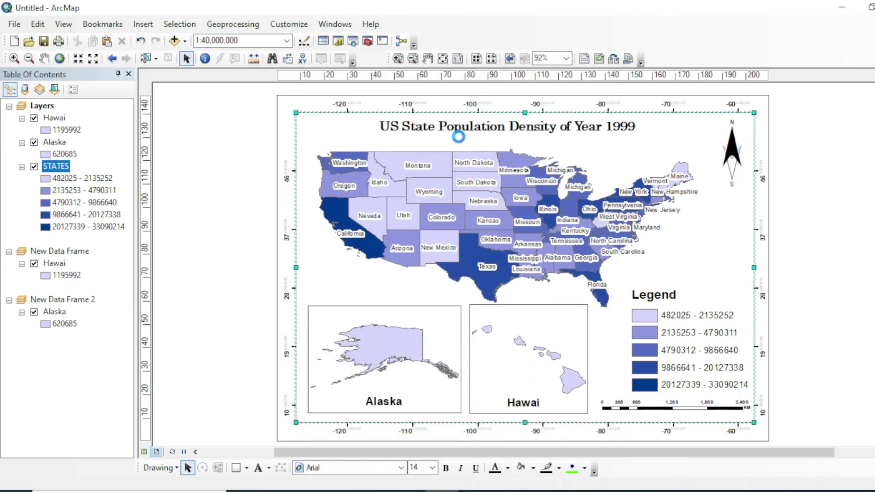
{"action": "right_click", "coordinate": [59, 167]}
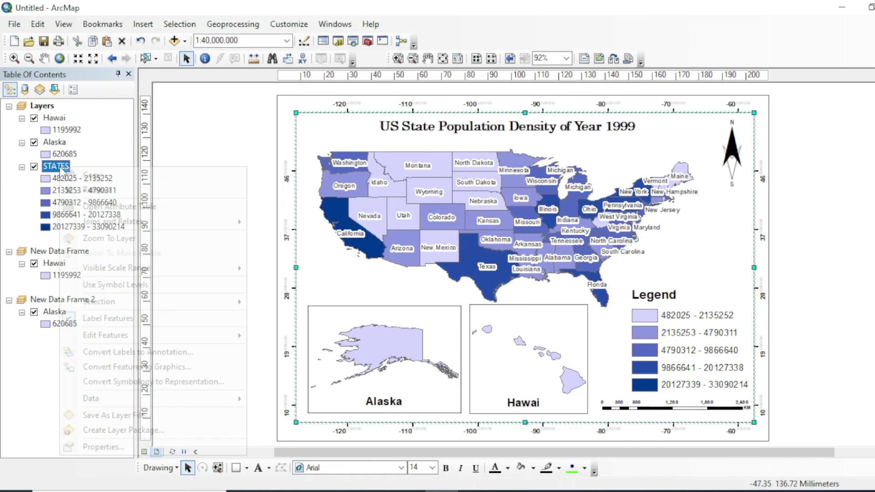
{"action": "mouse_move", "coordinate": [111, 220]}
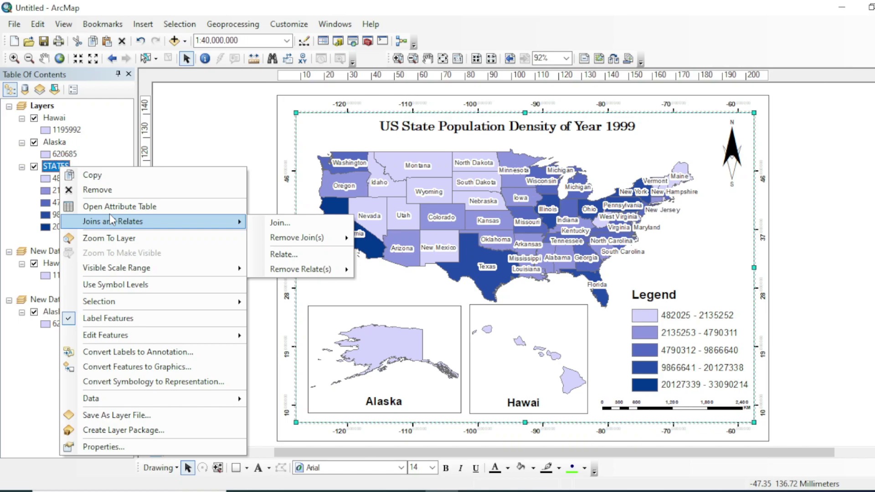
{"action": "left_click", "coordinate": [109, 444]}
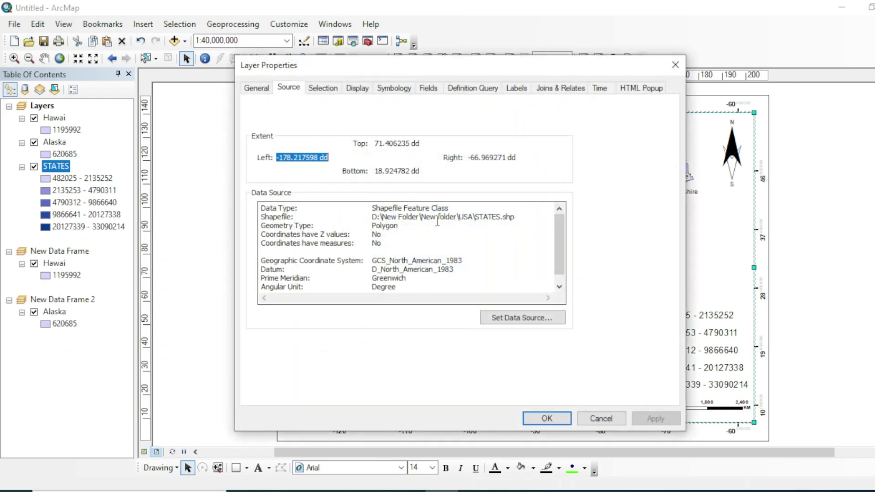
{"action": "left_click_drag", "start_coordinate": [373, 260], "coordinate": [464, 270]}
{"action": "left_click", "coordinate": [465, 268]}
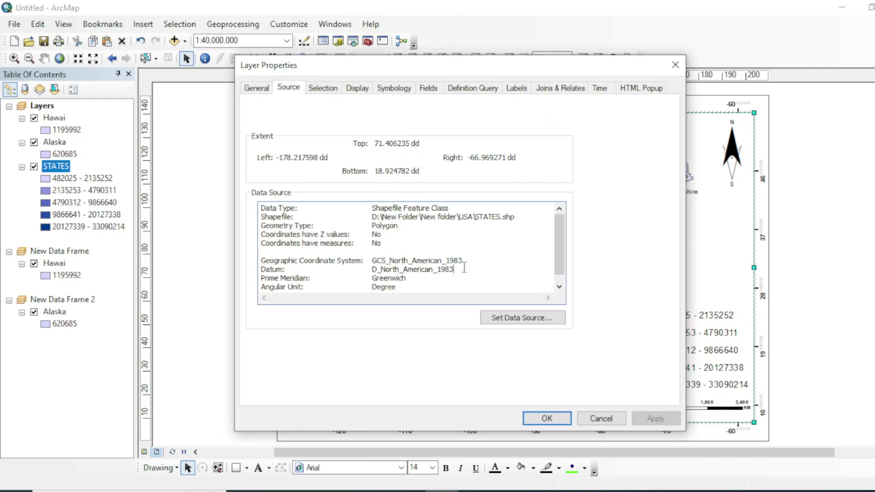
{"action": "left_click", "coordinate": [546, 418]}
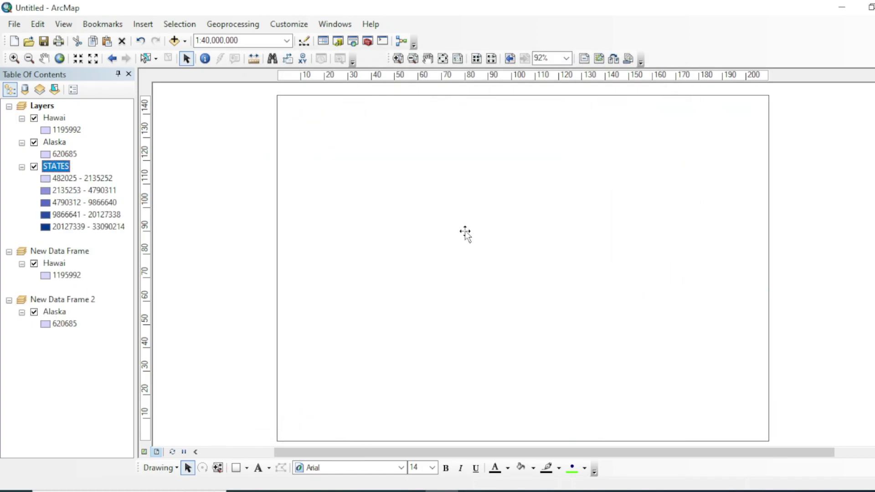
{"action": "left_click", "coordinate": [816, 231]}
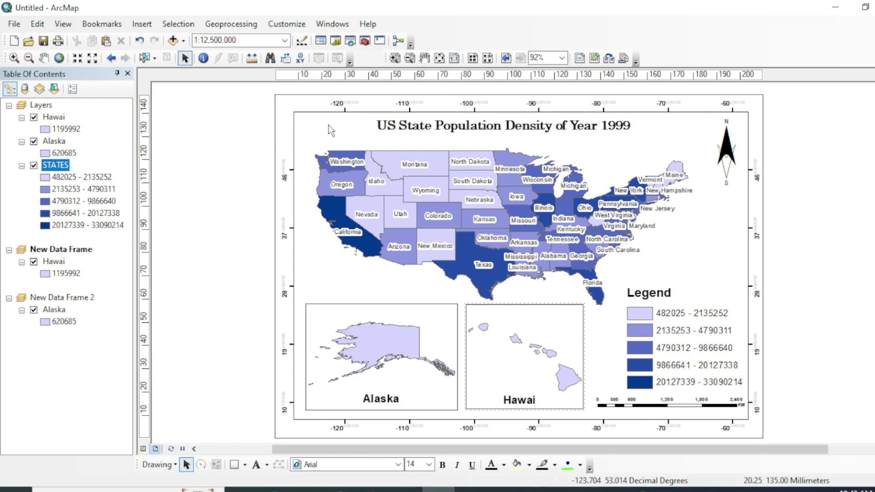
Start a map export from the File menu and choose JPEG as the file format
{"action": "left_click", "coordinate": [14, 24]}
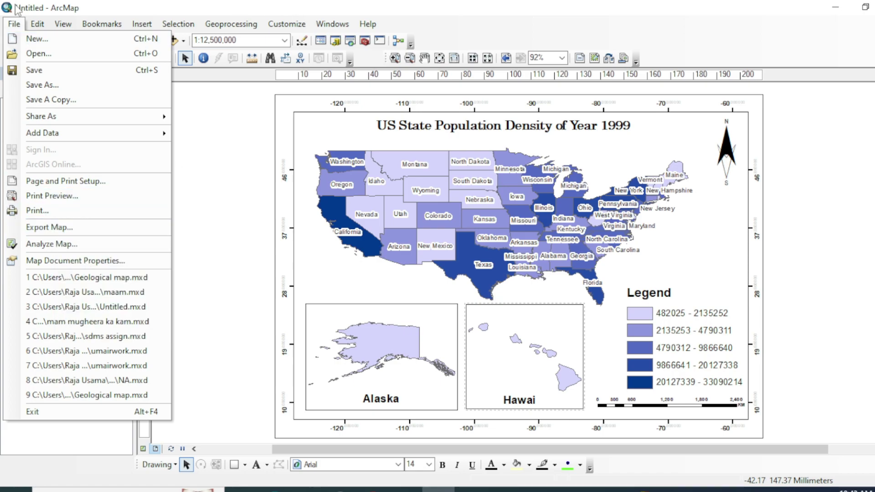
{"action": "left_click", "coordinate": [48, 227]}
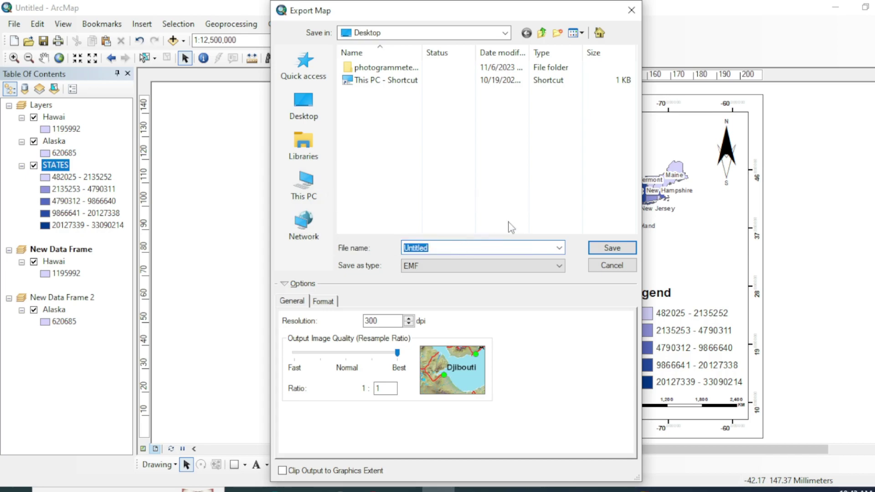
{"action": "left_click", "coordinate": [559, 265]}
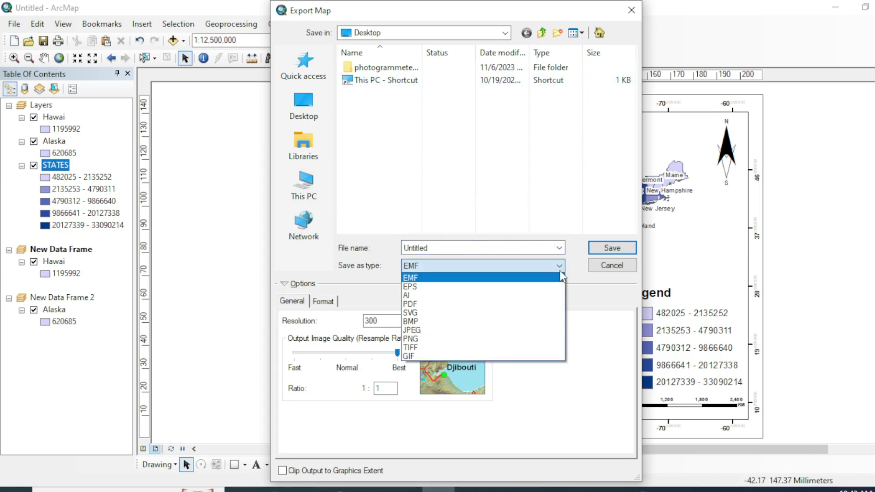
{"action": "left_click", "coordinate": [439, 330]}
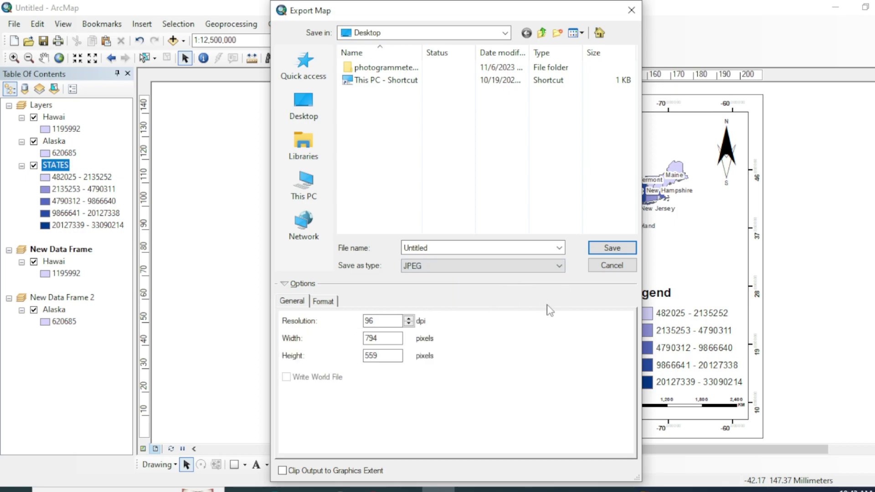
Keep JPEG as the format and save the layout to the Desktop as 'us choropleth'
{"action": "double_click", "coordinate": [456, 247]}
{"action": "left_click", "coordinate": [496, 265]}
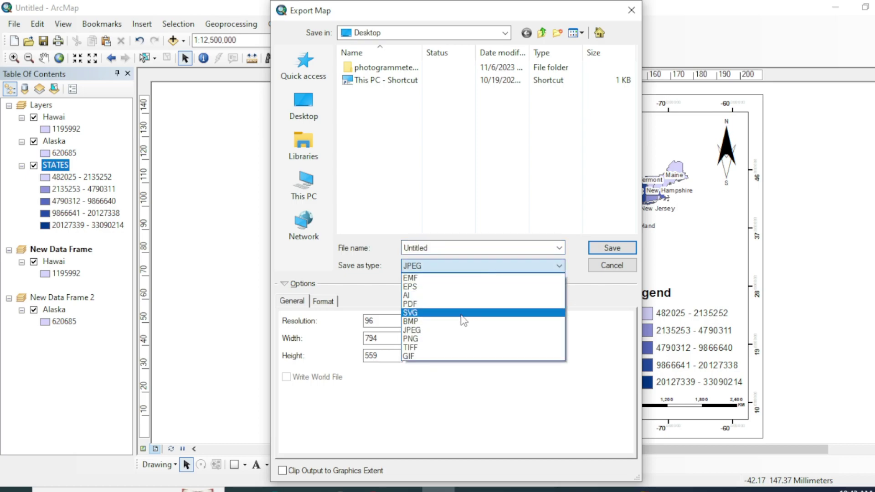
{"action": "left_click", "coordinate": [439, 332]}
{"action": "double_click", "coordinate": [505, 249]}
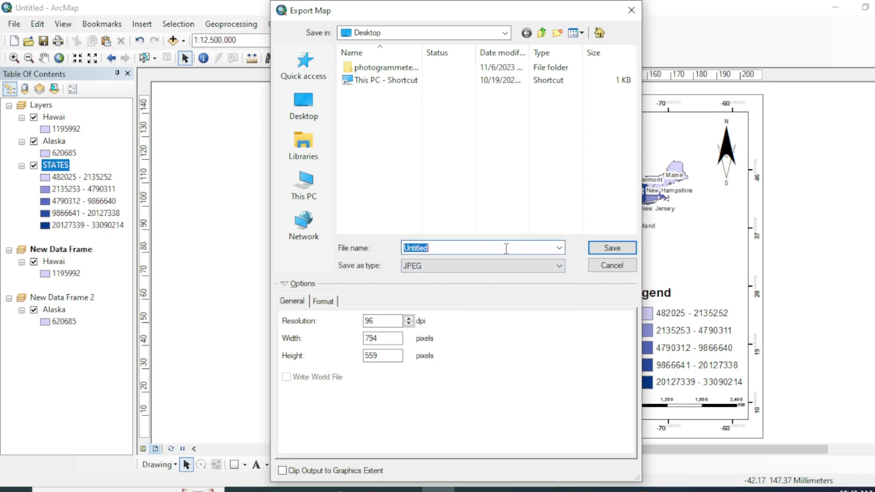
{"action": "type", "text": "us choropleth"}
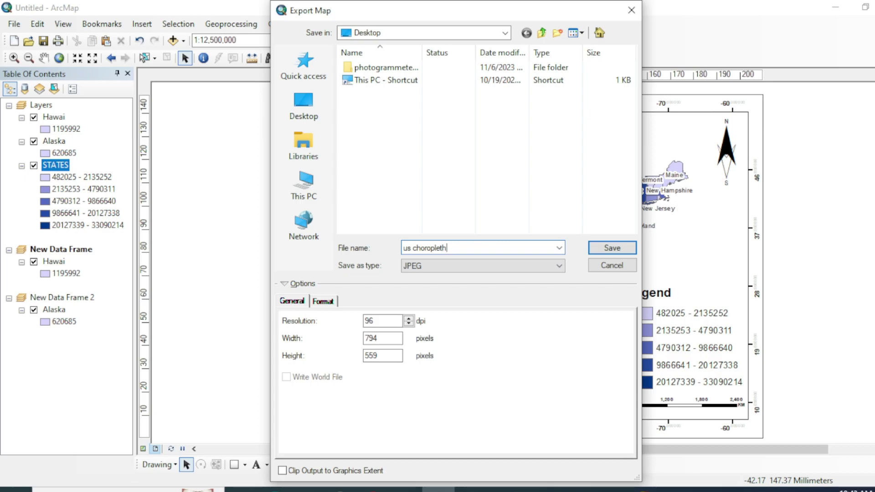
{"action": "left_click", "coordinate": [611, 248]}
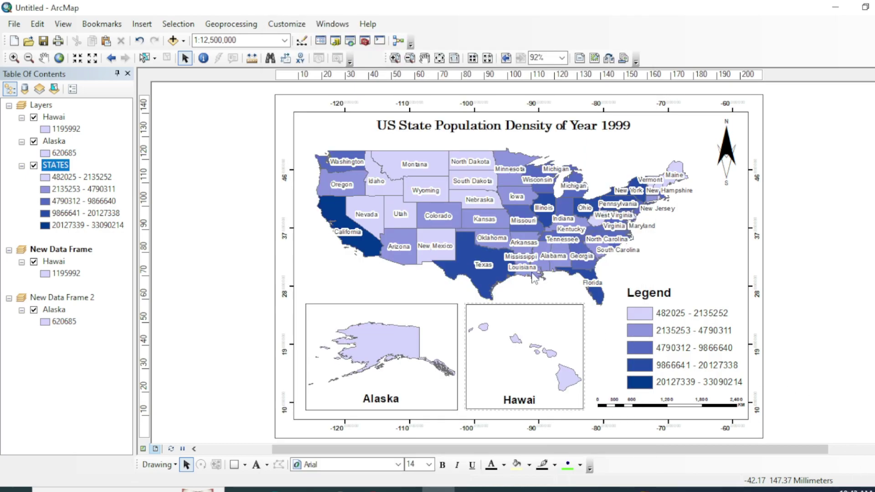